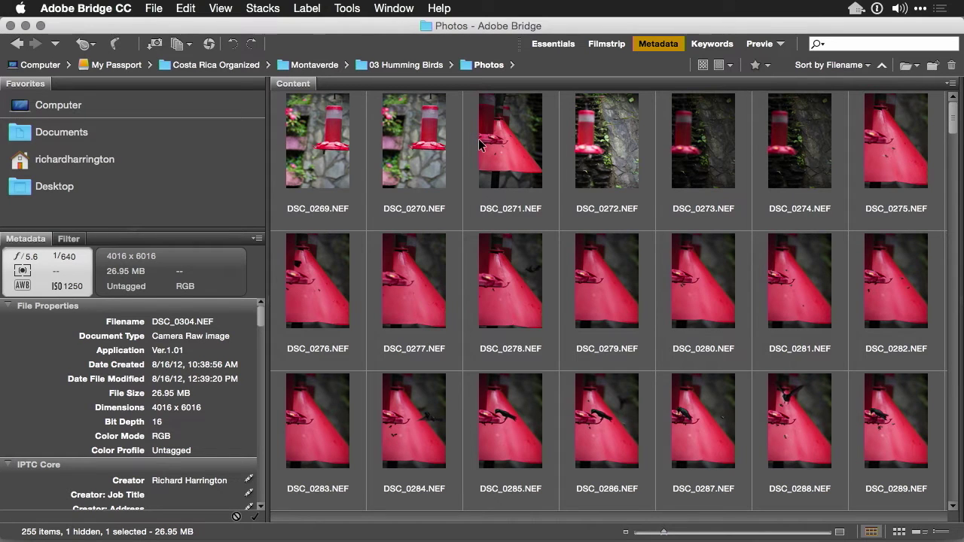
# Step through the hummingbird photos from DSC_0269 to DSC_0283, checking each file's metadata.
pyautogui.click(331, 149)
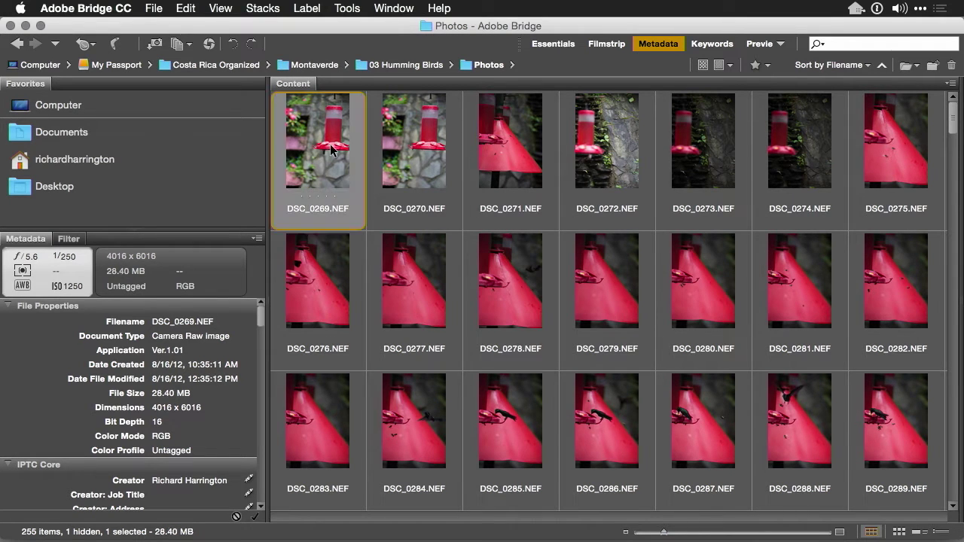
pyautogui.press('Right')
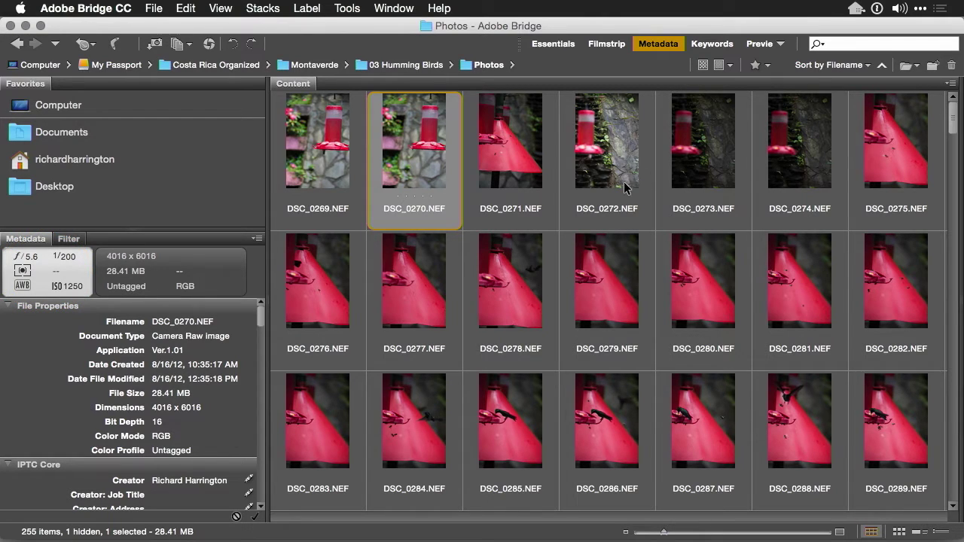
pyautogui.press('Right')
pyautogui.press('Right')
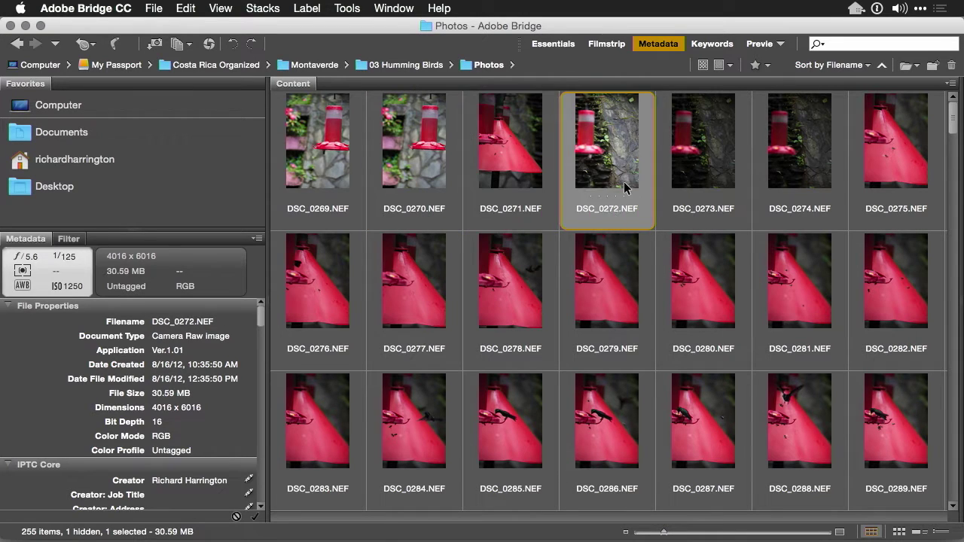
pyautogui.press('Right')
pyautogui.press('Right')
pyautogui.press('Right')
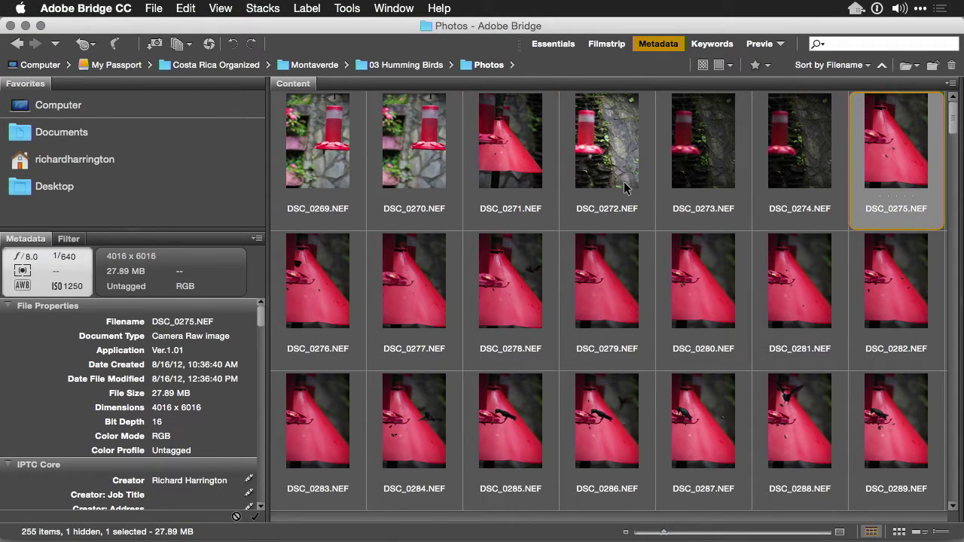
pyautogui.press('Right')
pyautogui.press('Right')
pyautogui.press('Right')
pyautogui.press('Right')
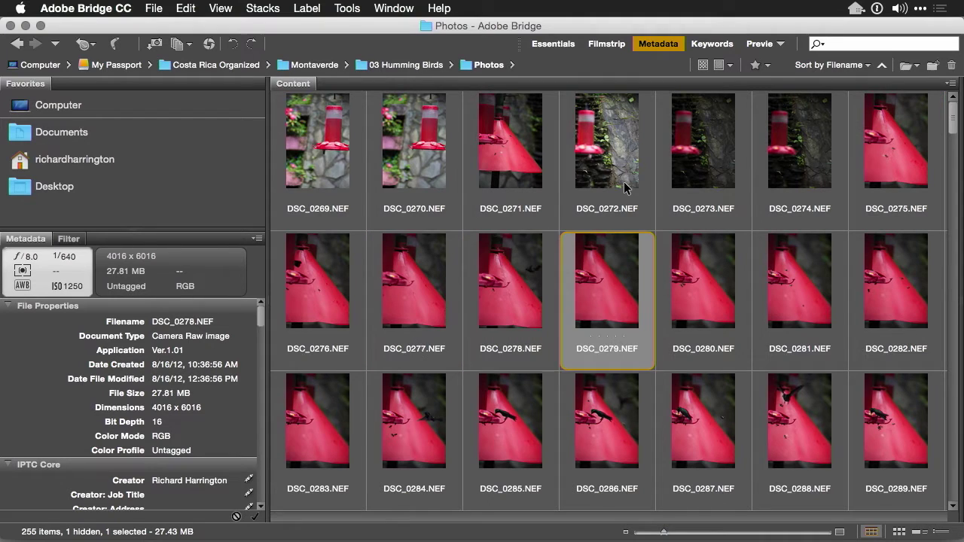
pyautogui.press('Right')
pyautogui.press('Right')
pyautogui.press('Right')
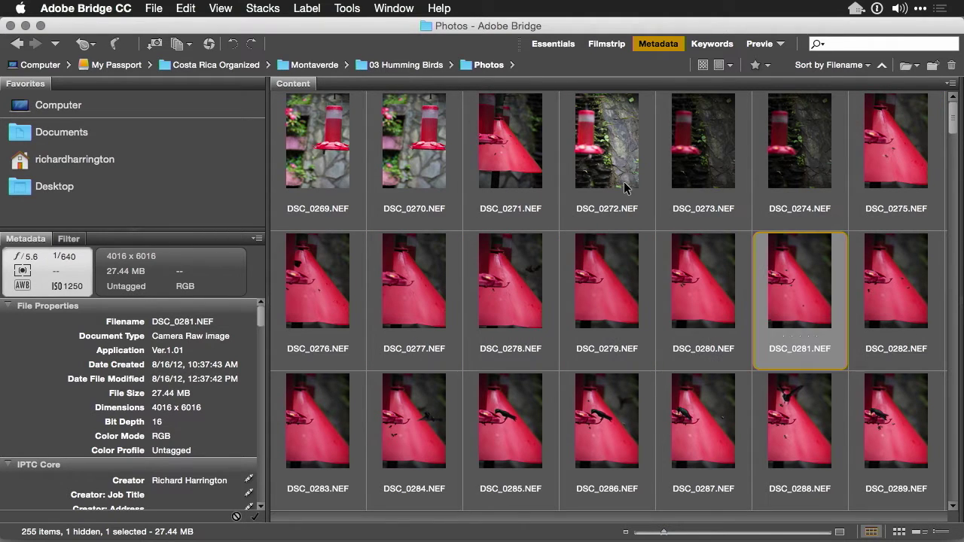
pyautogui.press('Right')
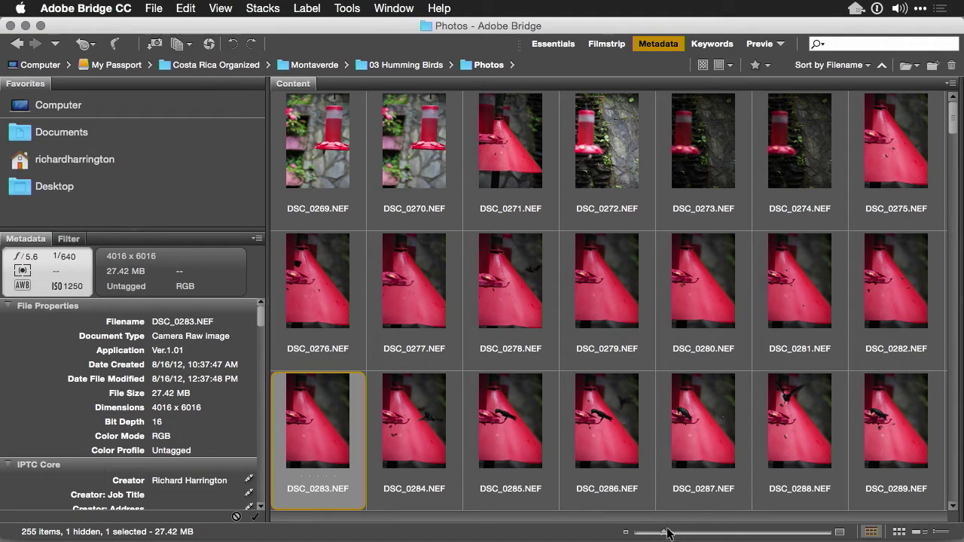
# Enlarge the thumbnails to three per row and move down through the shots to DSC_0306.
pyautogui.moveTo(667, 534); pyautogui.dragTo(684, 534)
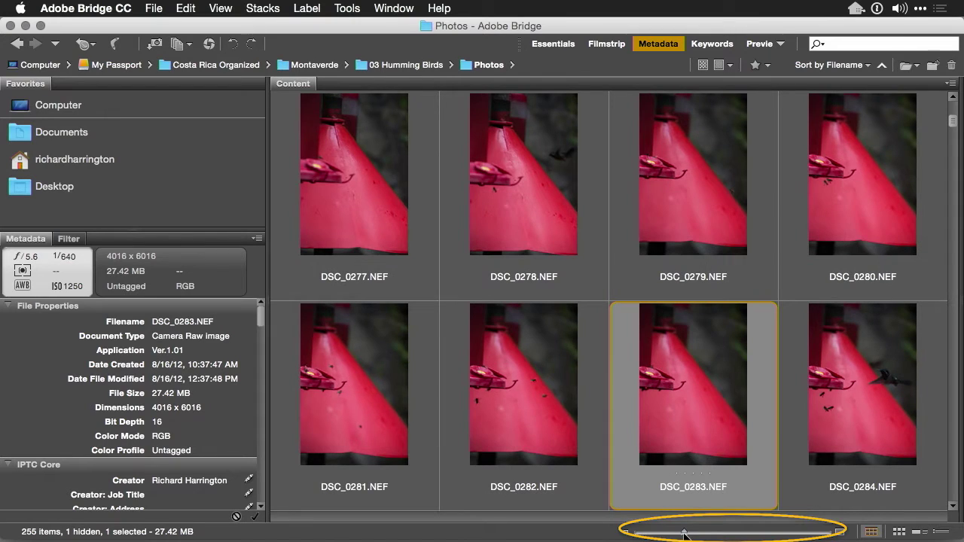
pyautogui.click(714, 533)
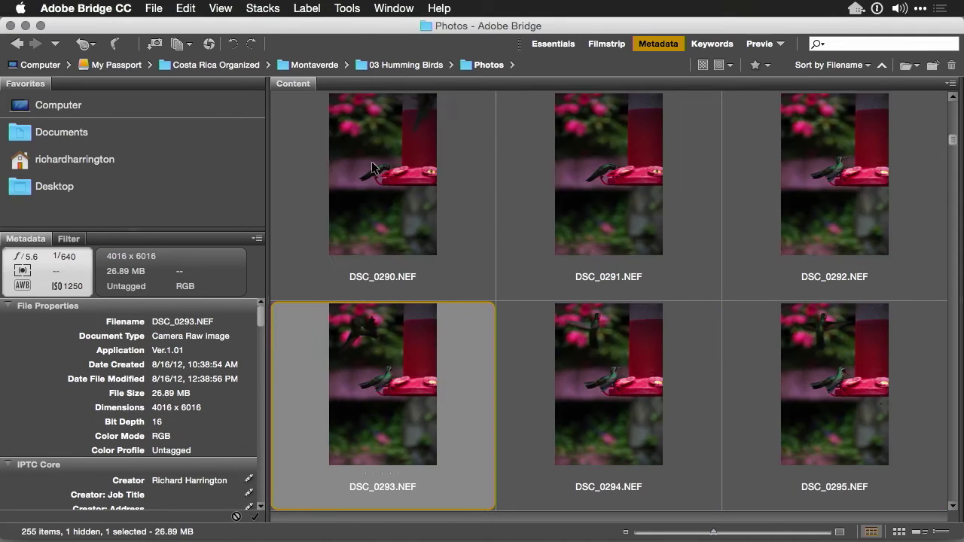
pyautogui.press('Up')
pyautogui.press('Up')
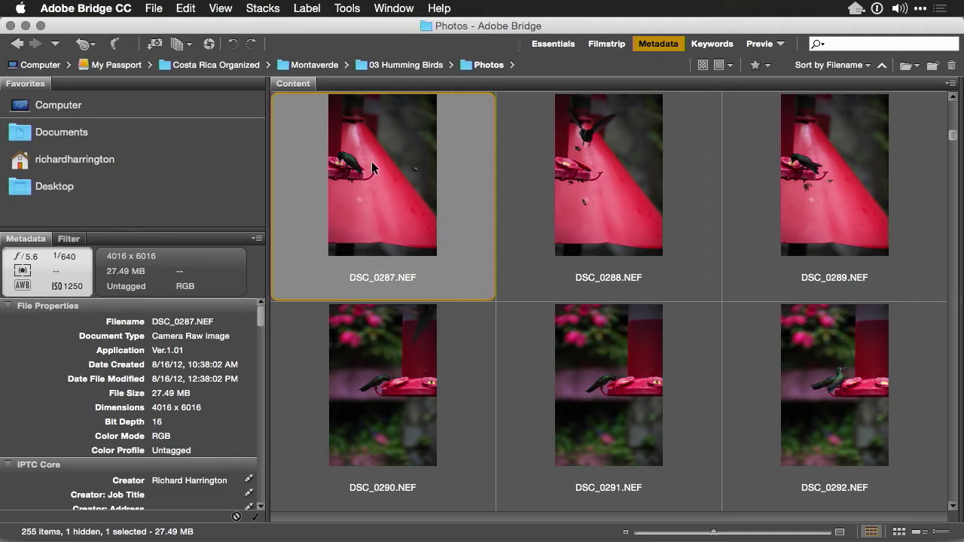
pyautogui.press('Down')
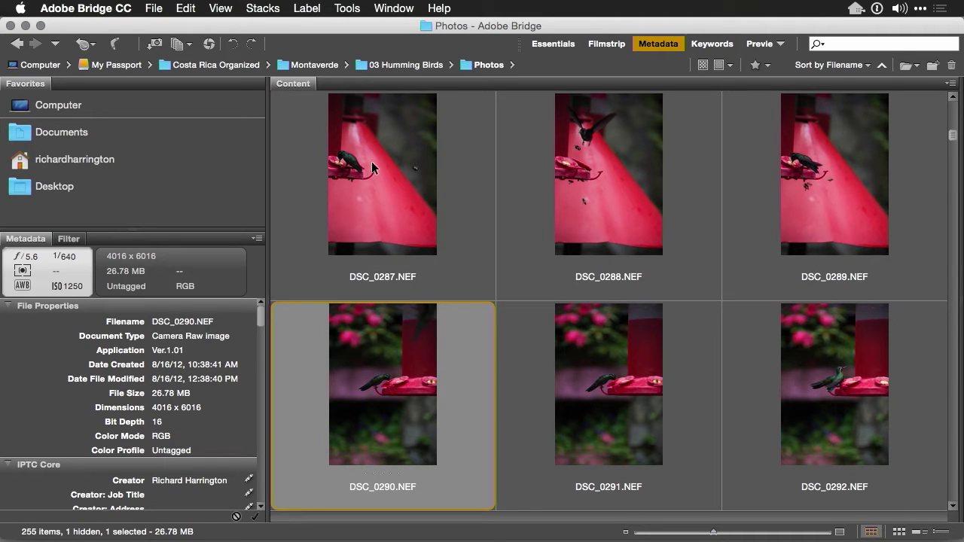
pyautogui.press('Right')
pyautogui.press('Down')
pyautogui.press('Down')
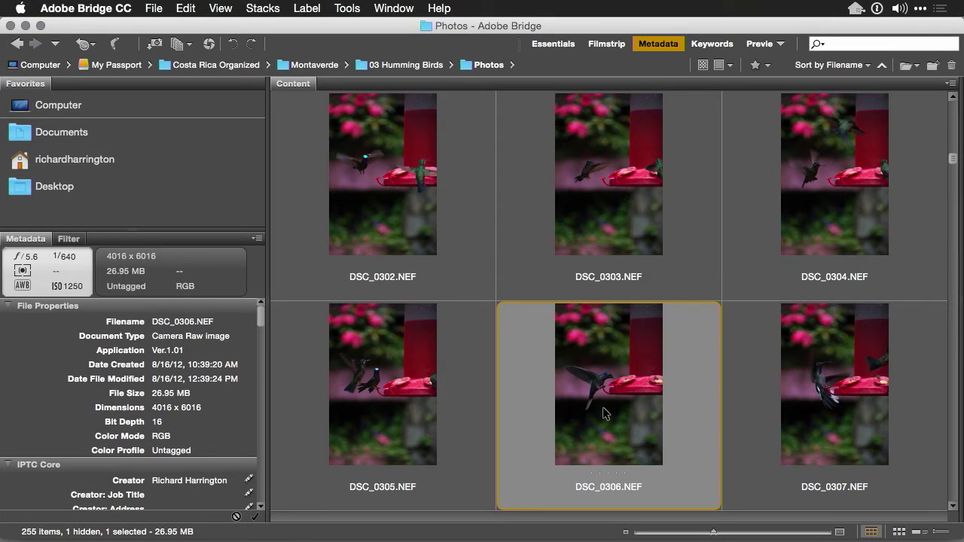
# Open DSC_0306.NEF in Camera Raw and inspect the bird and feeder at 100%, then fit to view.
pyautogui.rightClick(602, 413)
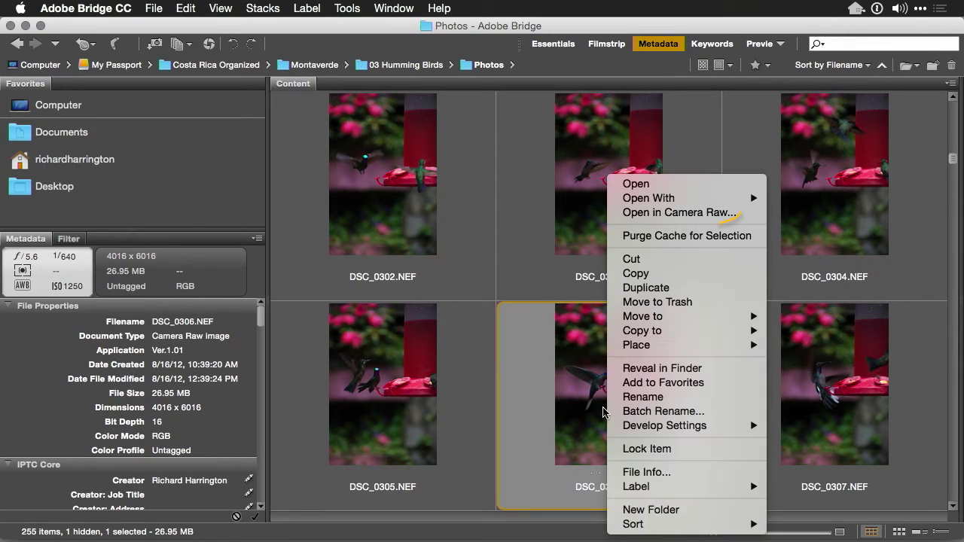
pyautogui.click(706, 214)
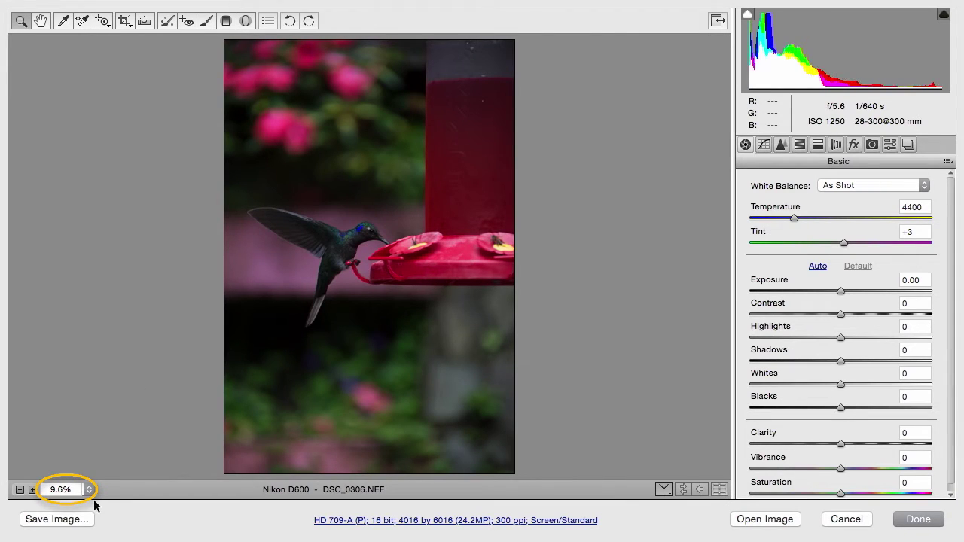
pyautogui.click(89, 490)
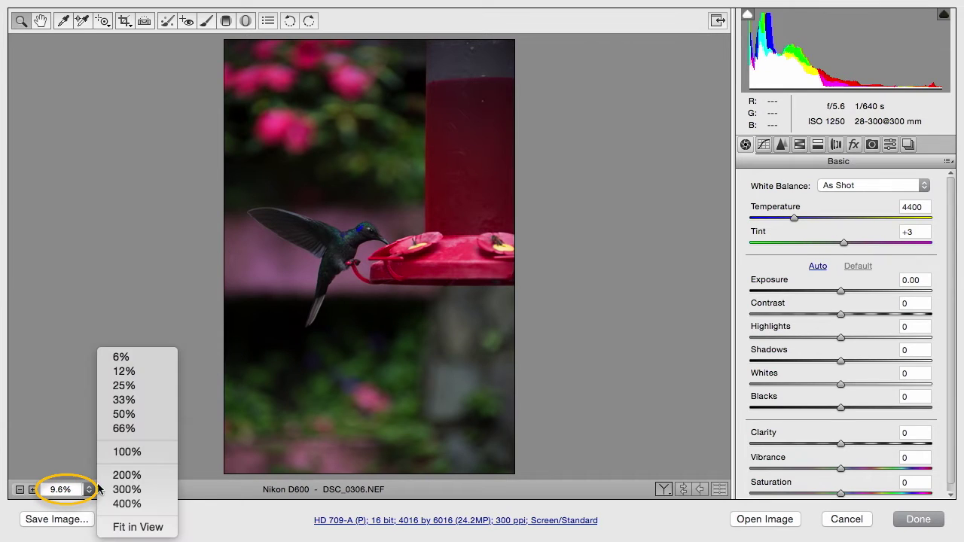
pyautogui.click(125, 452)
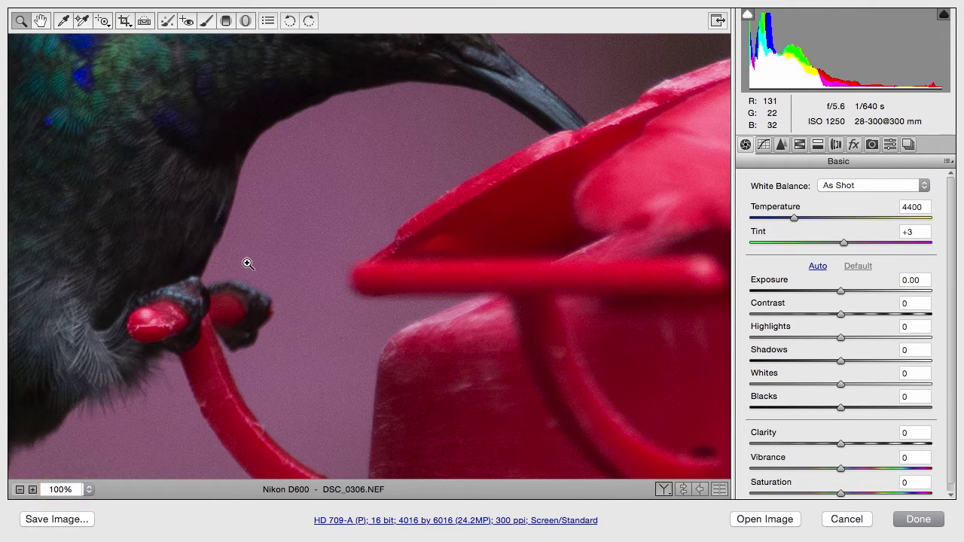
pyautogui.moveTo(358, 145); pyautogui.dragTo(458, 157)
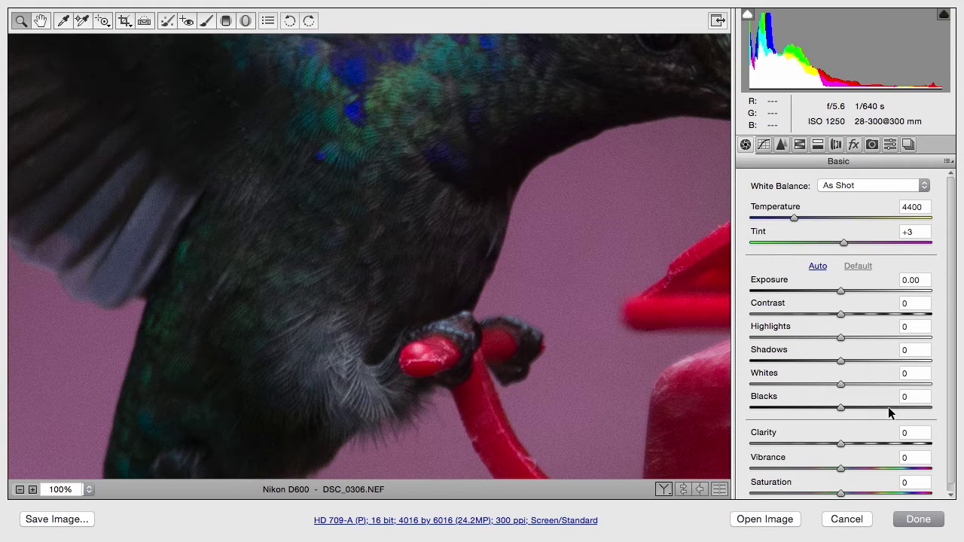
pyautogui.press('super+0')
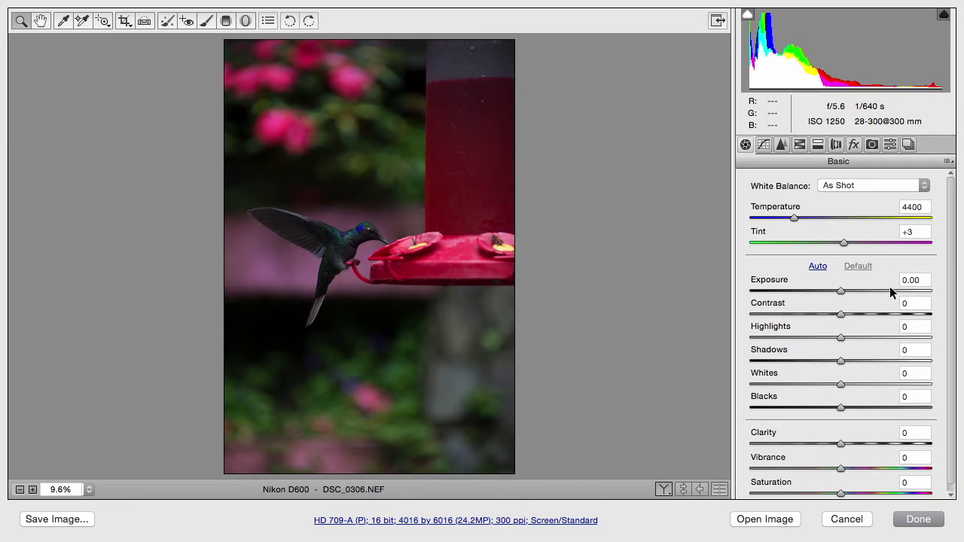
# Apply Auto tone, then set Highlights -79, Shadows +30, Exposure +1.65, Clarity +16 and Vibrance +23.
pyautogui.click(818, 268)
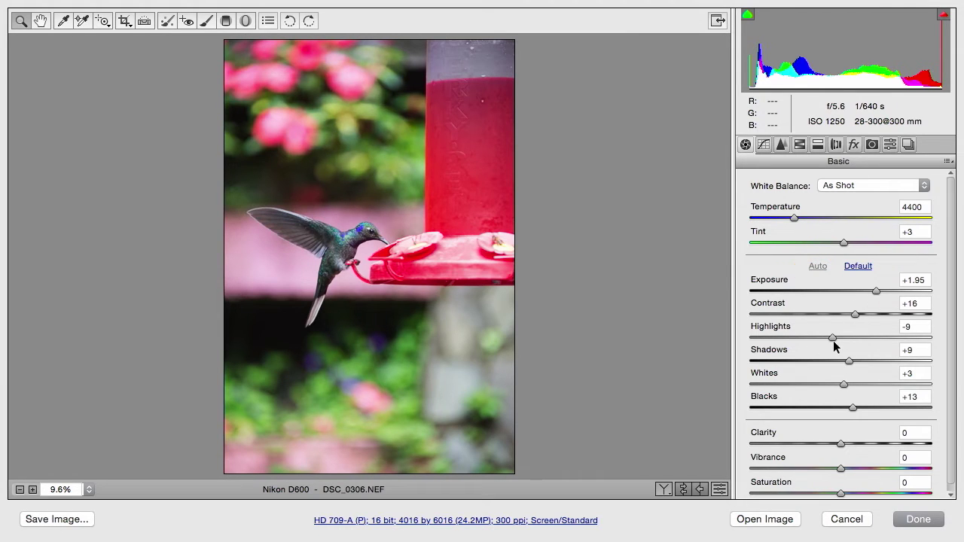
pyautogui.moveTo(832, 340); pyautogui.dragTo(770, 341)
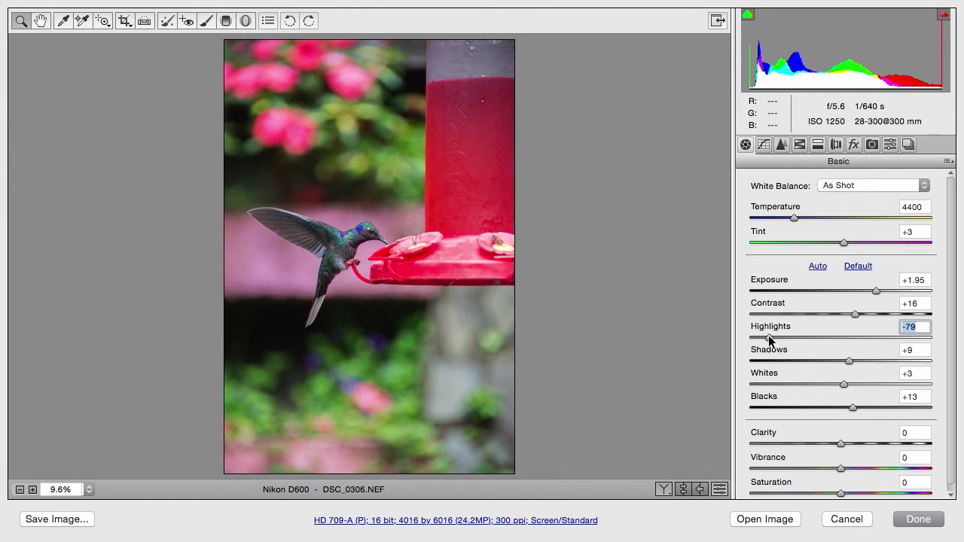
pyautogui.moveTo(849, 361); pyautogui.dragTo(867, 360)
pyautogui.moveTo(876, 291); pyautogui.dragTo(871, 294)
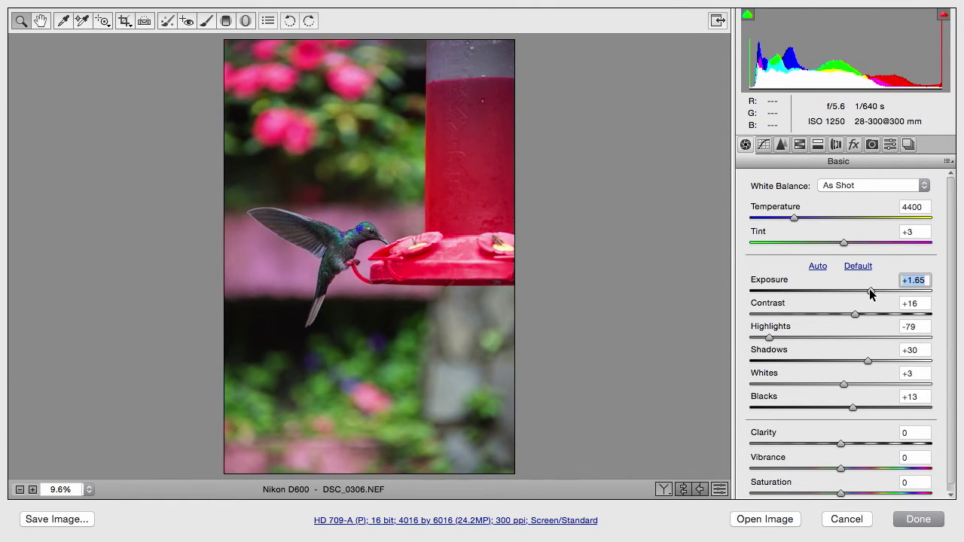
pyautogui.moveTo(843, 444); pyautogui.dragTo(863, 473)
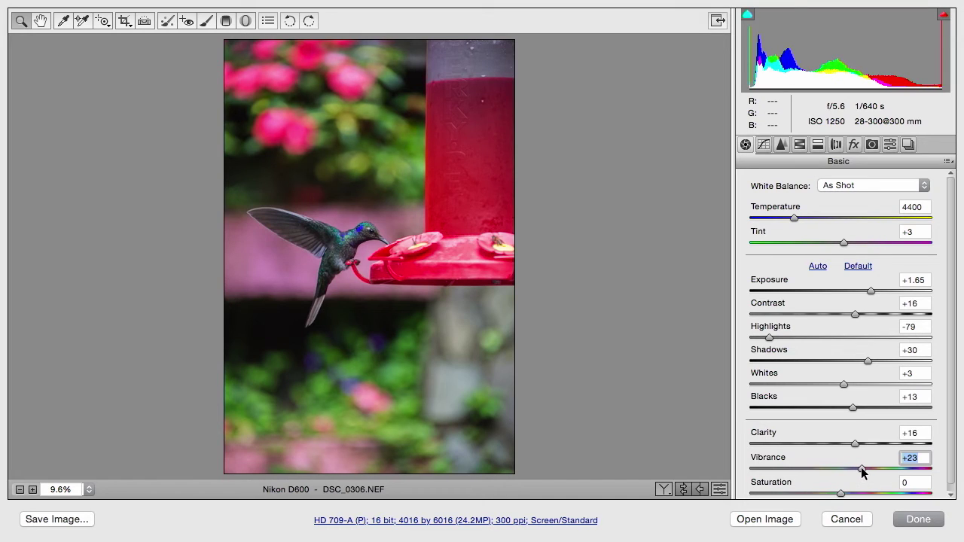
pyautogui.click(90, 490)
# View the hummingbird's head and body at 100% with the Detail settings showing.
pyautogui.click(141, 453)
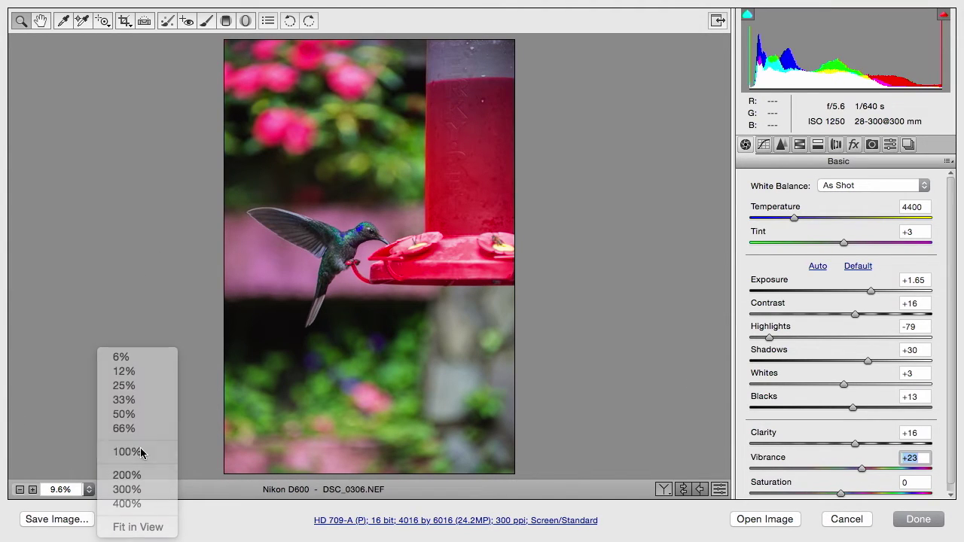
pyautogui.moveTo(146, 265); pyautogui.dragTo(345, 370)
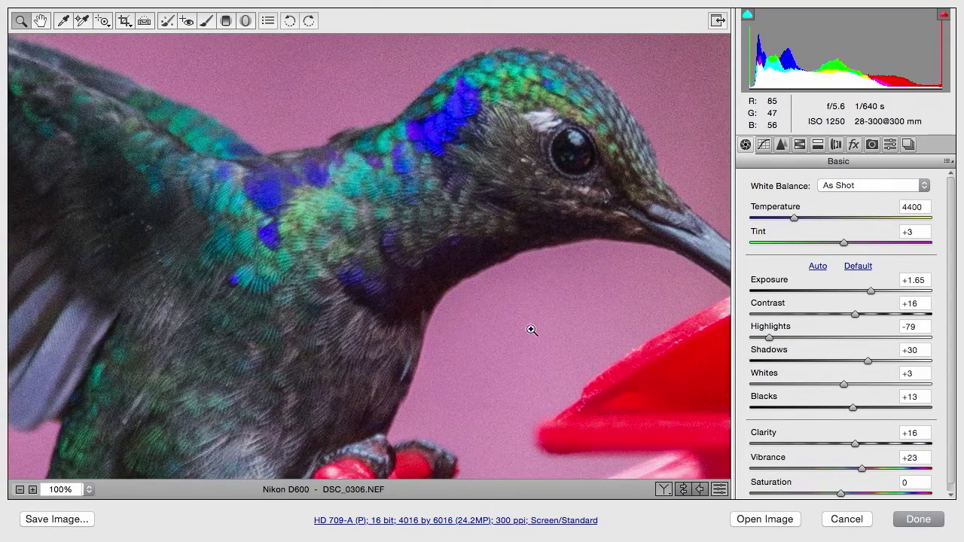
pyautogui.click(782, 144)
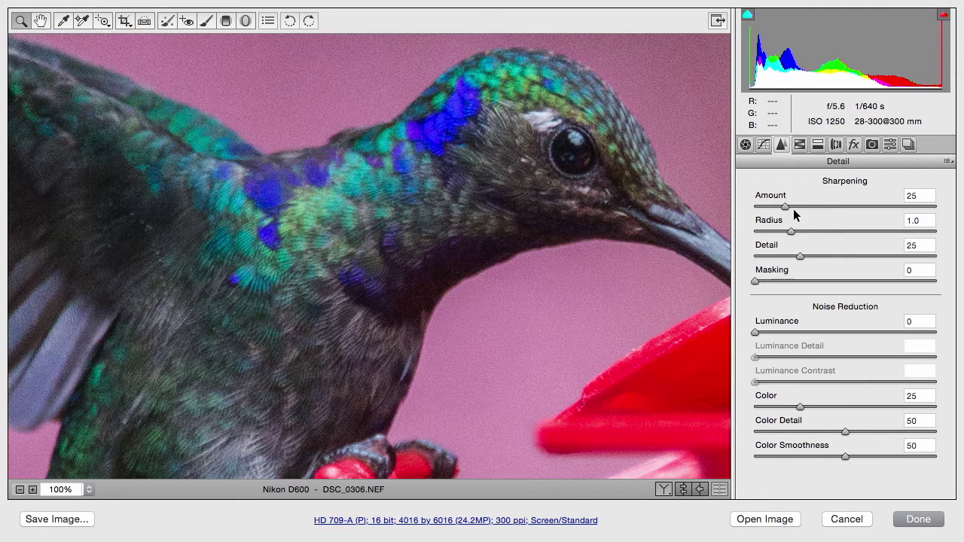
# Raise sharpening and set Radius 1.9, Detail 54 and Masking 77 while previewing the masks.
pyautogui.moveTo(786, 206); pyautogui.dragTo(813, 206)
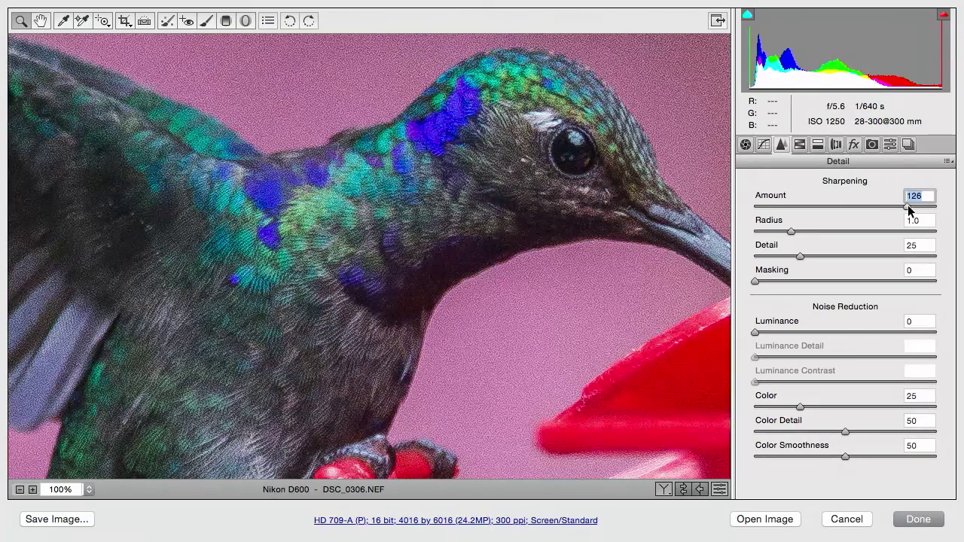
pyautogui.moveTo(907, 205); pyautogui.dragTo(906, 205)
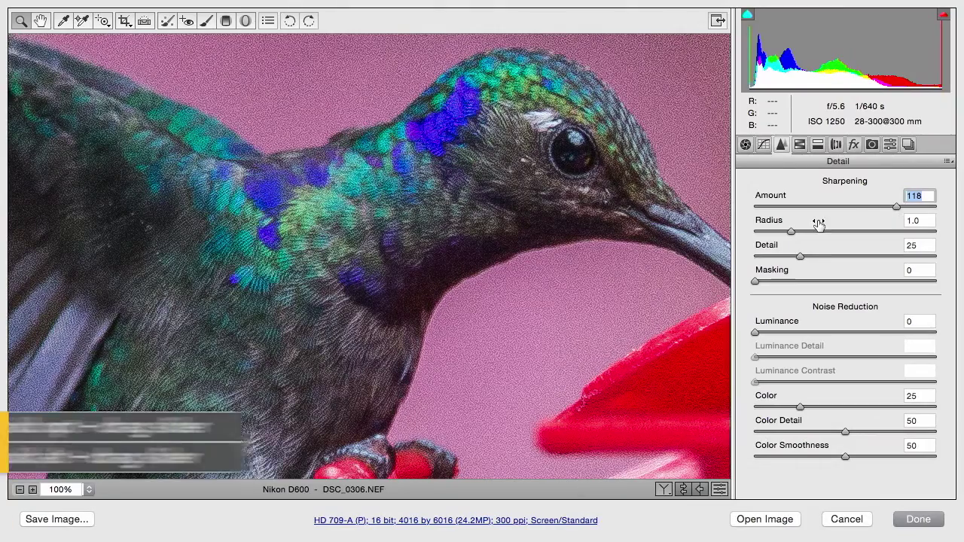
pyautogui.keyDown('alt'); pyautogui.click(793, 228); pyautogui.keyUp('alt')
pyautogui.moveTo(793, 228); pyautogui.dragTo(851, 258)
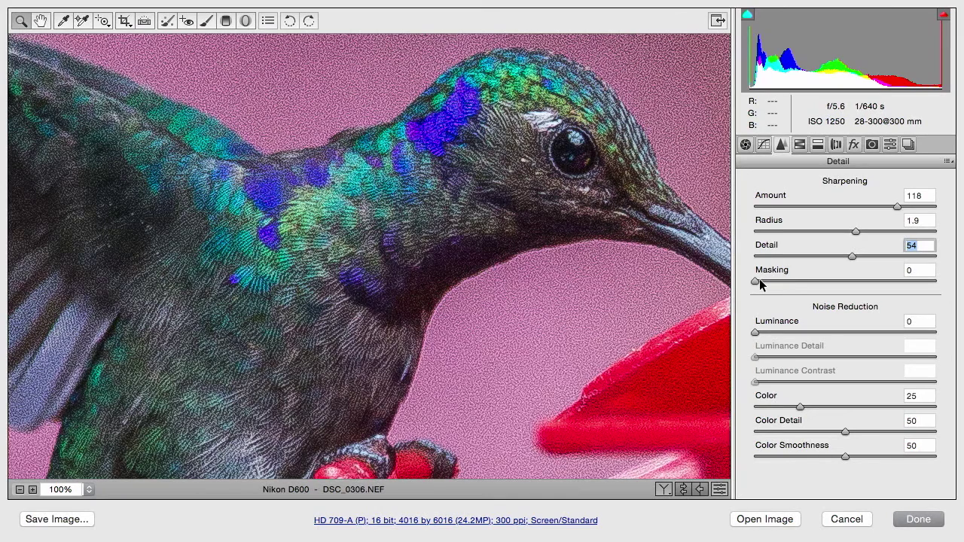
pyautogui.moveTo(757, 281); pyautogui.dragTo(828, 277)
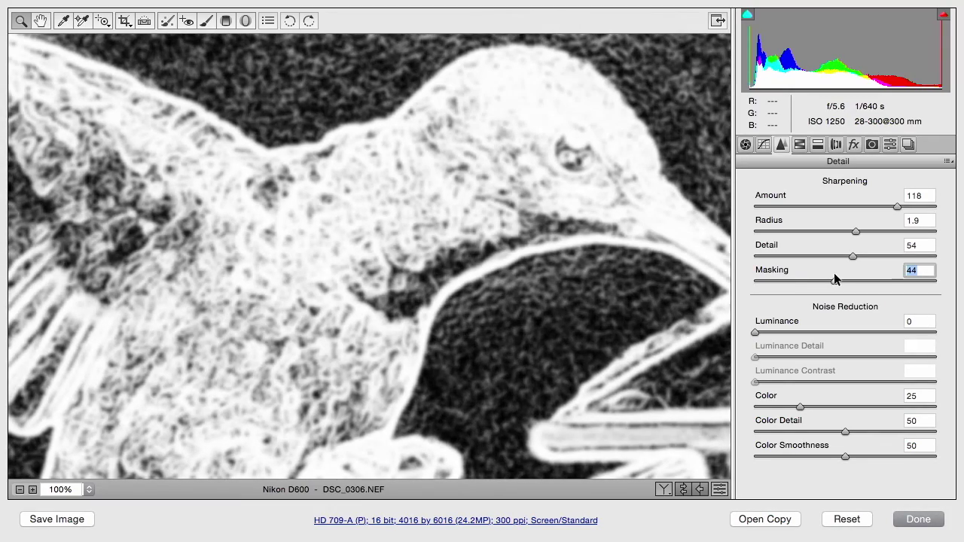
pyautogui.moveTo(834, 275); pyautogui.dragTo(893, 275)
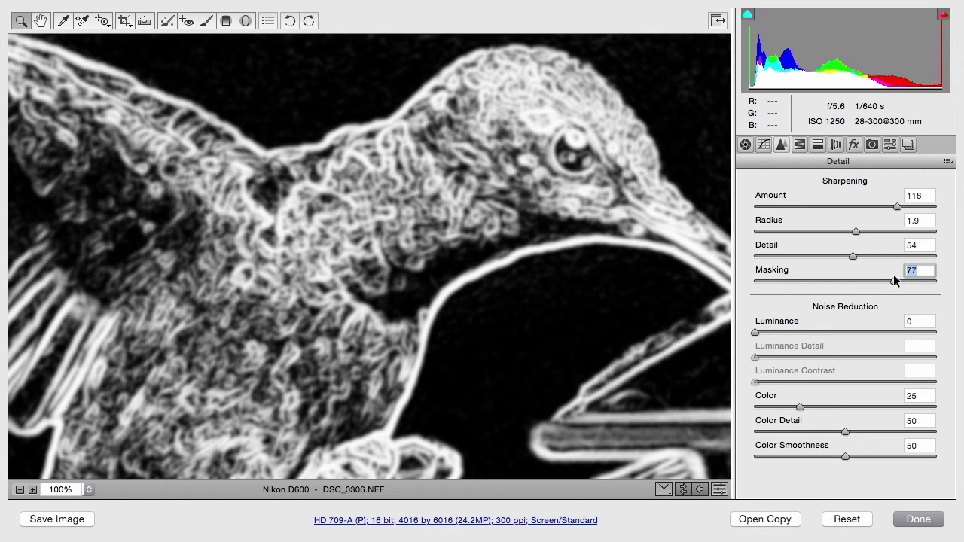
pyautogui.moveTo(893, 274); pyautogui.dragTo(895, 278)
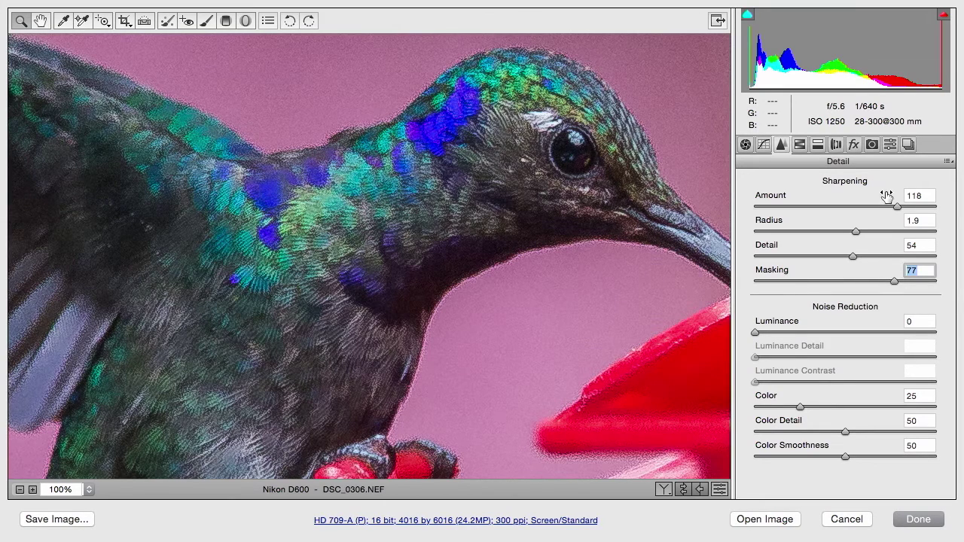
# Settle sharpening Amount at 90 and Luminance noise reduction at 13, then fit the photo to view.
pyautogui.moveTo(888, 205); pyautogui.dragTo(857, 218)
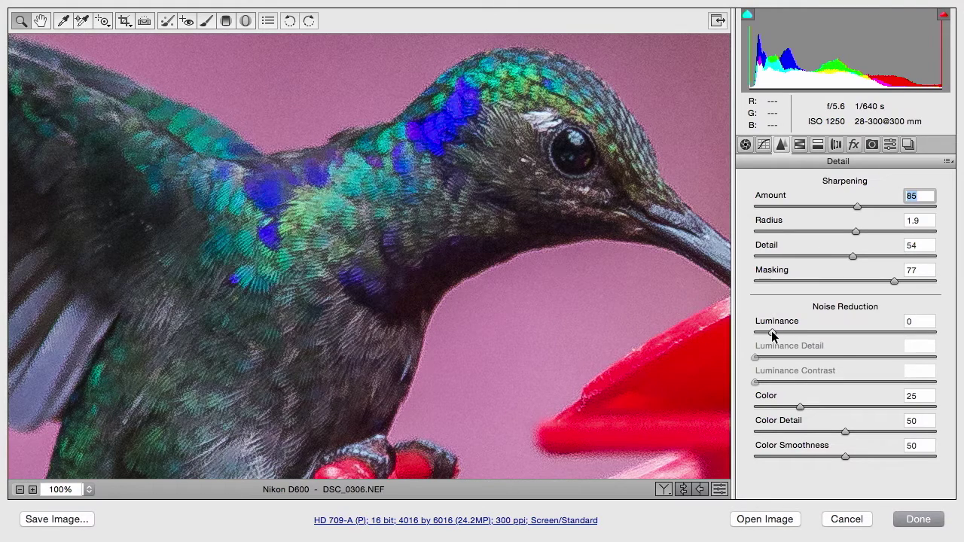
pyautogui.moveTo(773, 334); pyautogui.dragTo(799, 333)
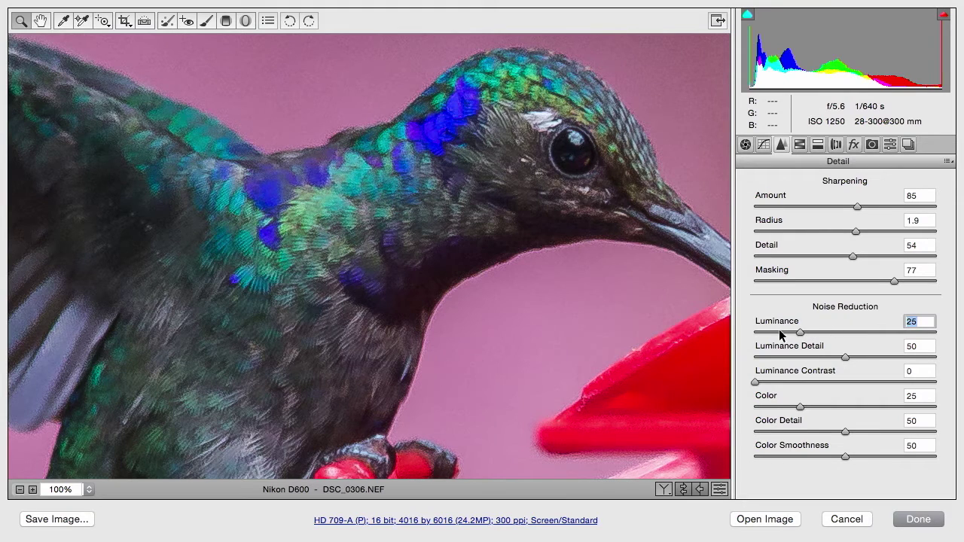
pyautogui.click(779, 331)
pyautogui.moveTo(857, 207); pyautogui.dragTo(864, 208)
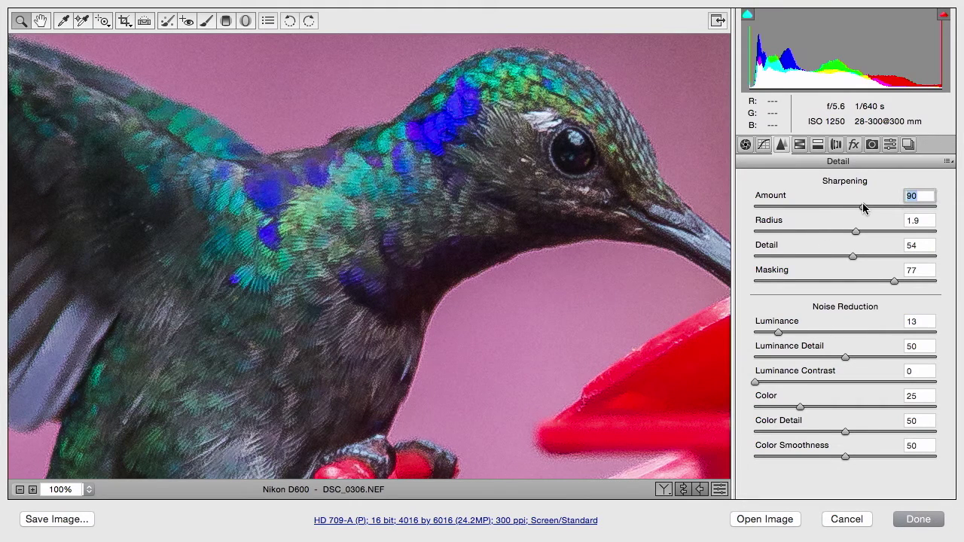
pyautogui.press('super+0')
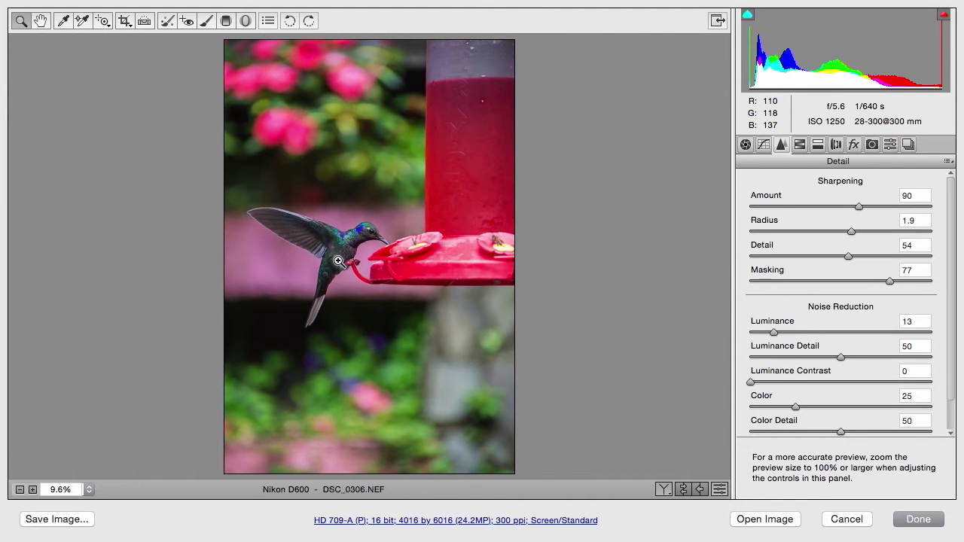
# Draw and adjust a 1:1 crop around the hummingbird and feeder front, committing at 3021 x 3021.
pyautogui.click(124, 20)
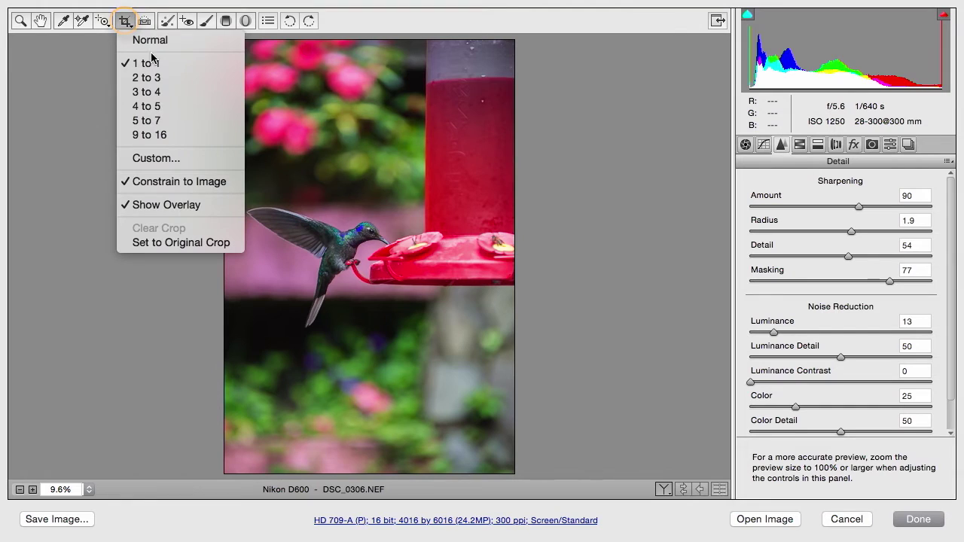
pyautogui.click(145, 64)
pyautogui.press('shift')
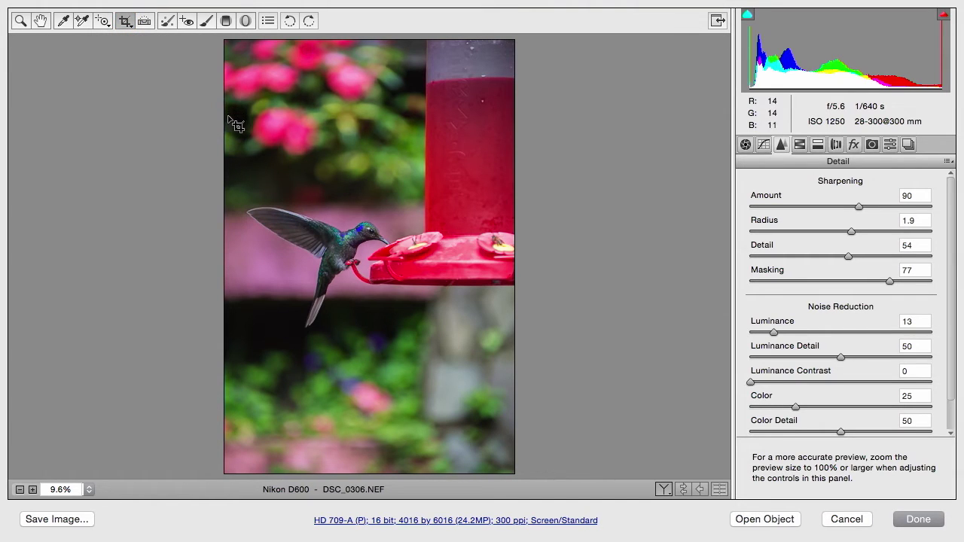
pyautogui.moveTo(229, 121); pyautogui.dragTo(452, 377)
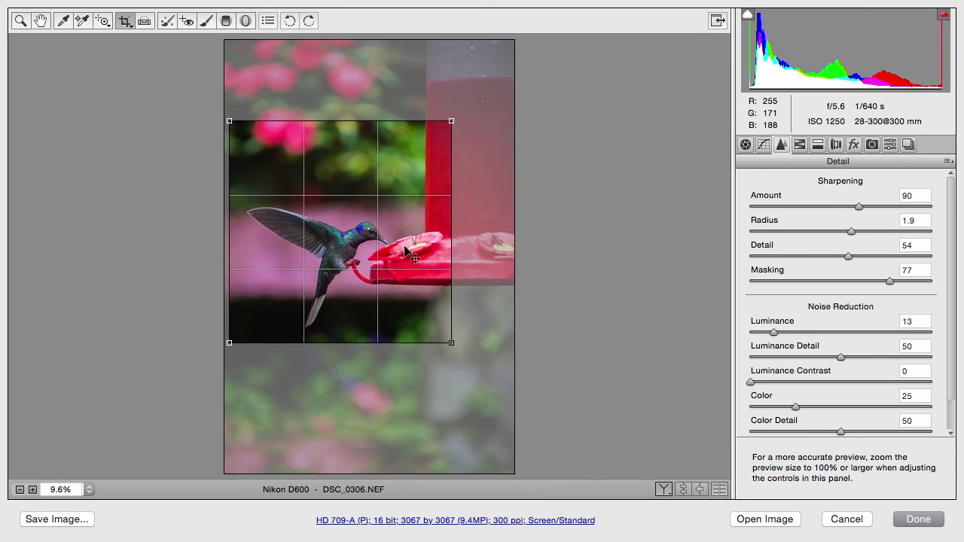
pyautogui.moveTo(405, 251); pyautogui.dragTo(405, 276)
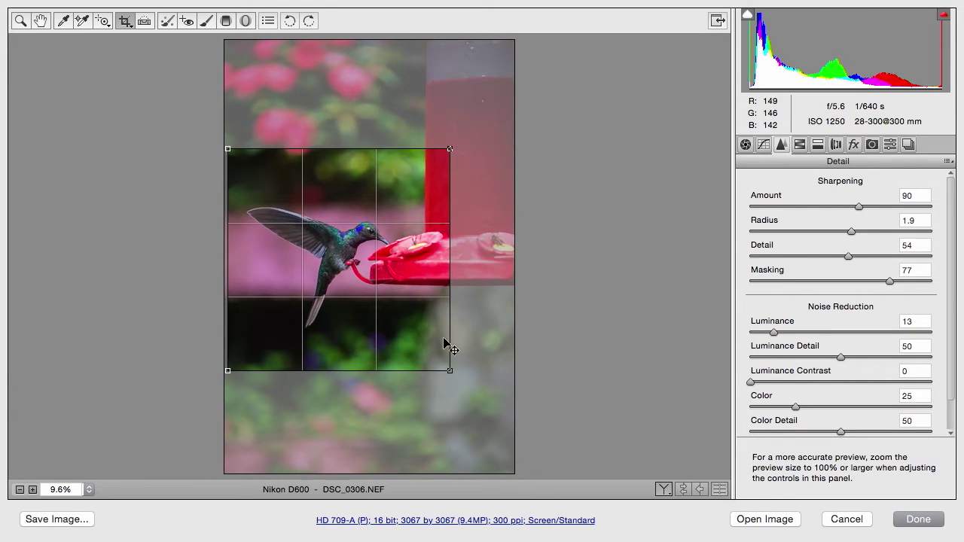
pyautogui.moveTo(449, 370); pyautogui.dragTo(447, 367)
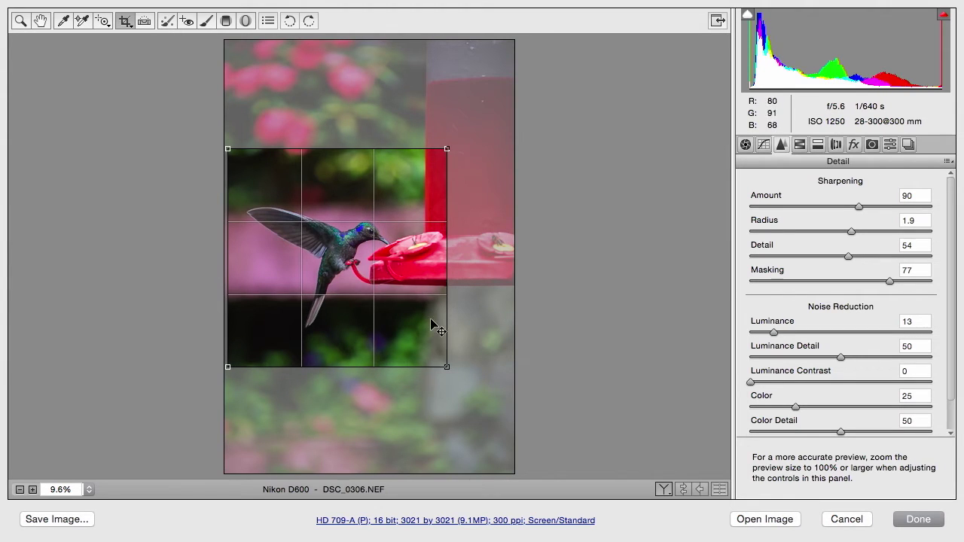
pyautogui.moveTo(431, 320); pyautogui.dragTo(431, 330)
pyautogui.press('z')
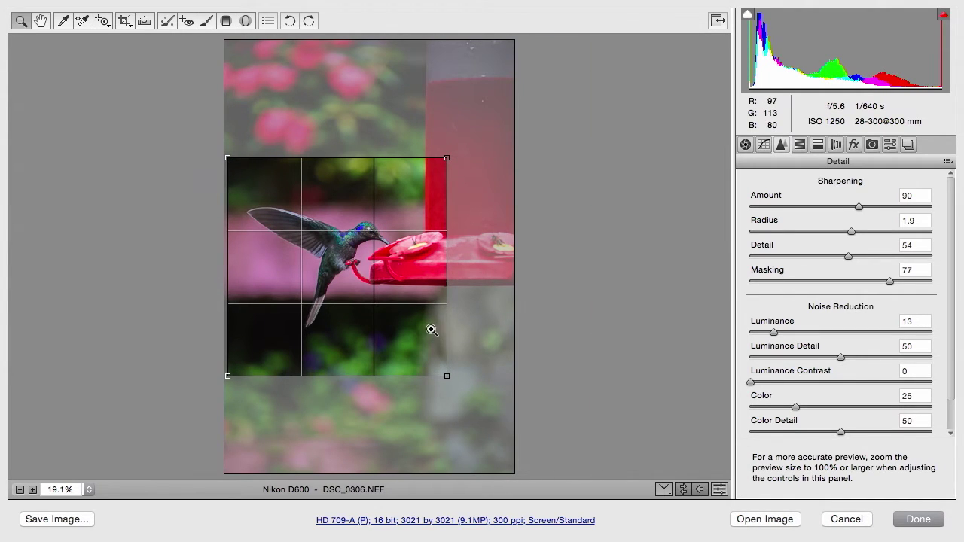
# Add a -19 post-crop vignette and finish with Done to return to Bridge.
pyautogui.click(855, 144)
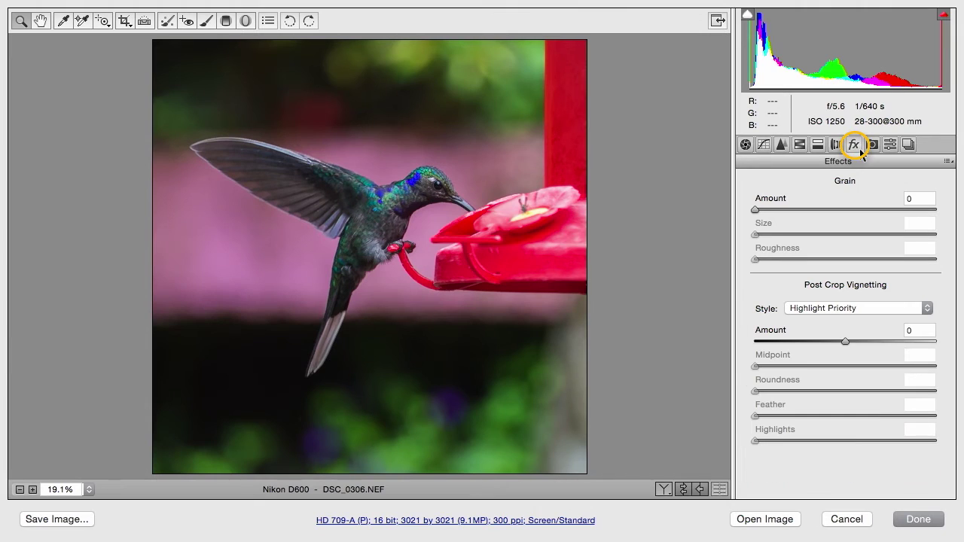
pyautogui.moveTo(832, 341); pyautogui.dragTo(828, 340)
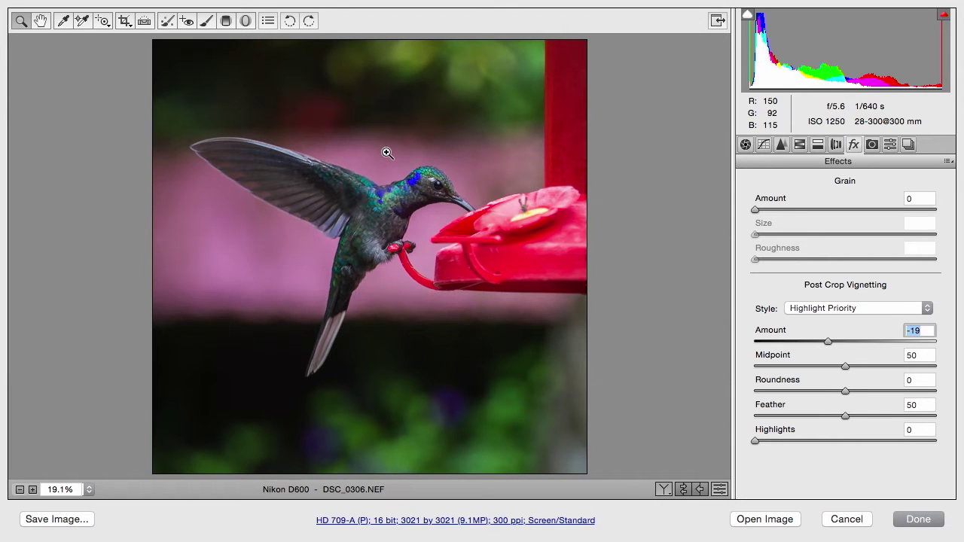
pyautogui.click(935, 523)
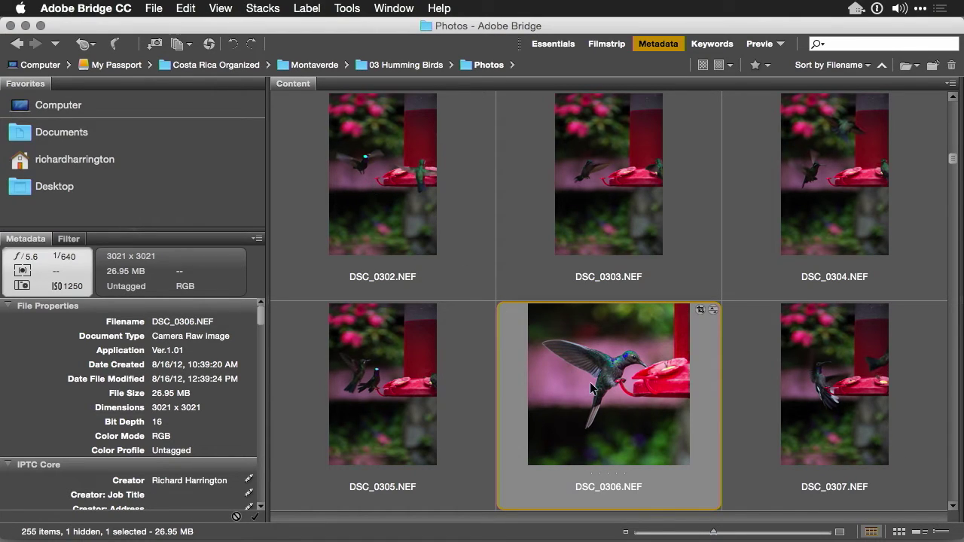
# Rate DSC_0306 four stars, then preview DSC_0309A full screen and open it in Camera Raw.
pyautogui.click(305, 8)
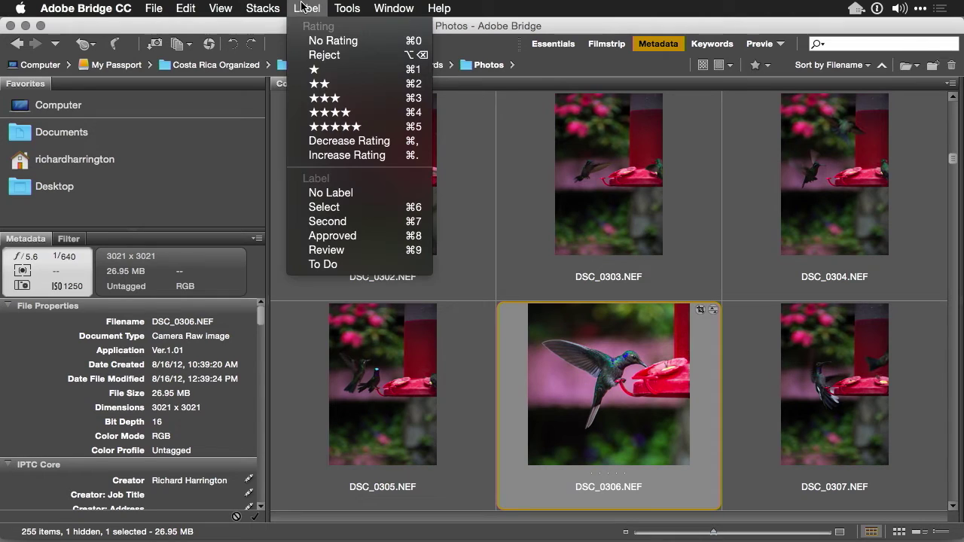
pyautogui.click(333, 111)
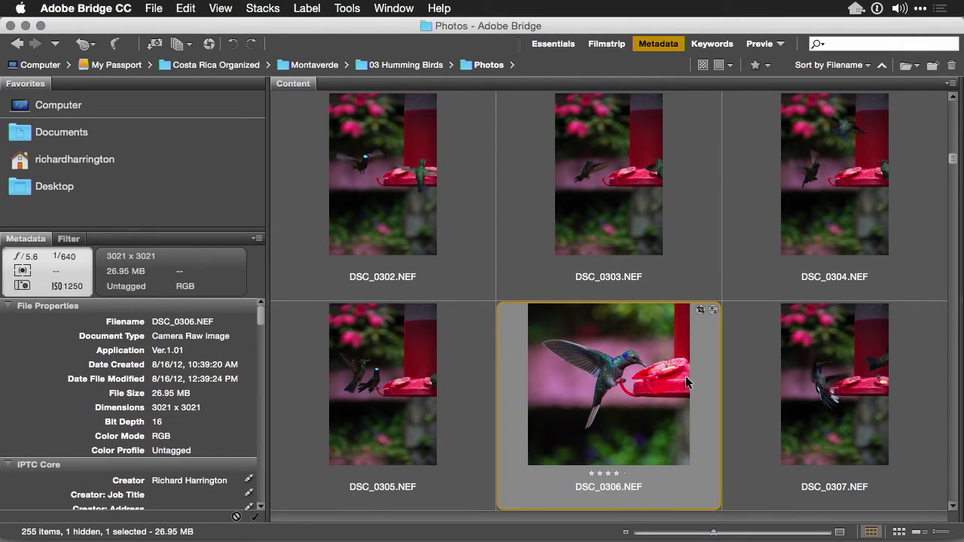
pyautogui.press('Down')
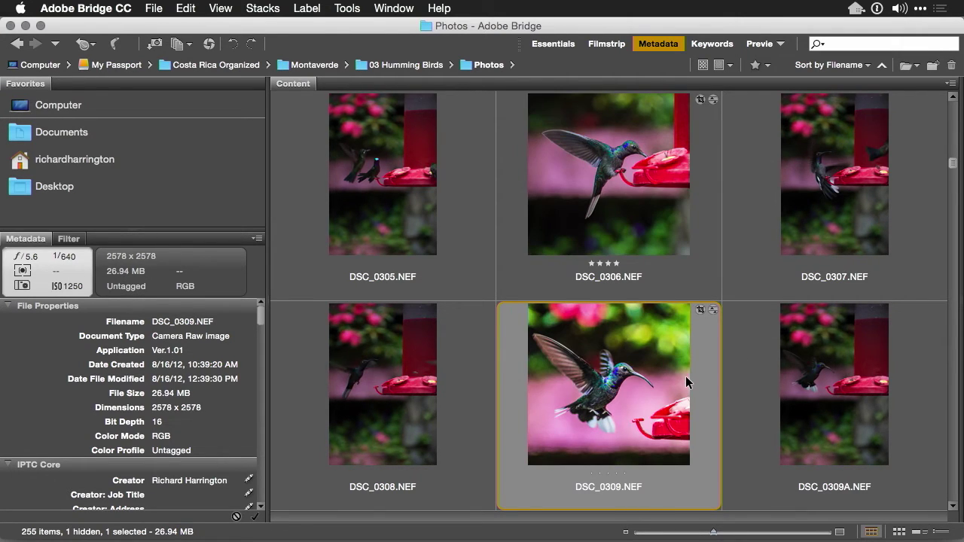
pyautogui.press('Right')
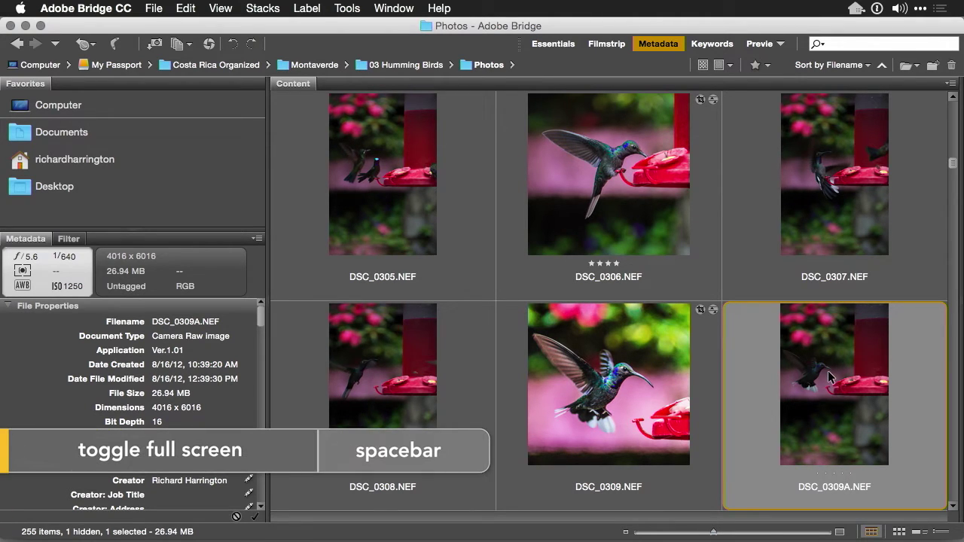
pyautogui.press('space')
pyautogui.press('space')
pyautogui.doubleClick(833, 380)
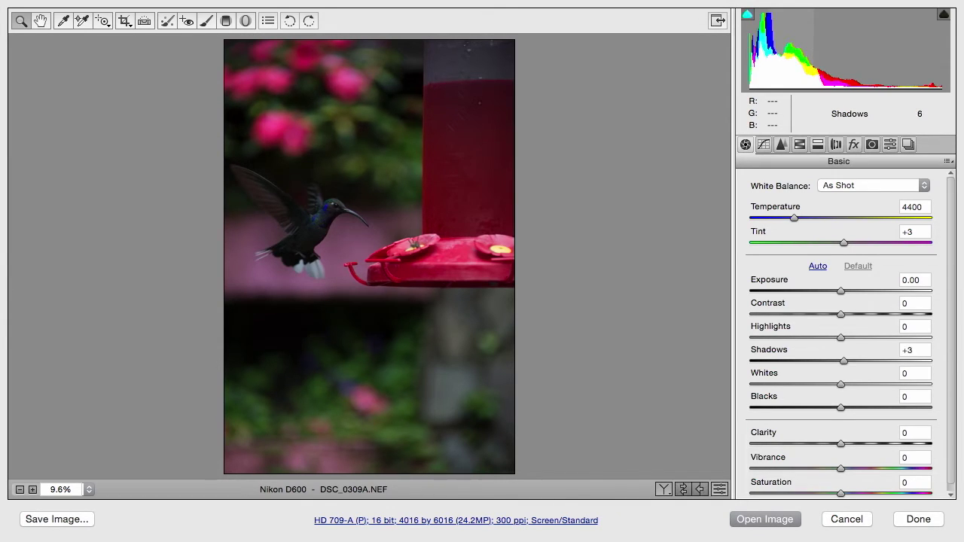
# Use the histogram to set Shadows +100, Exposure +1.36, Highlights +22, Whites -89 and Blacks -45.
pyautogui.moveTo(799, 53); pyautogui.dragTo(855, 53)
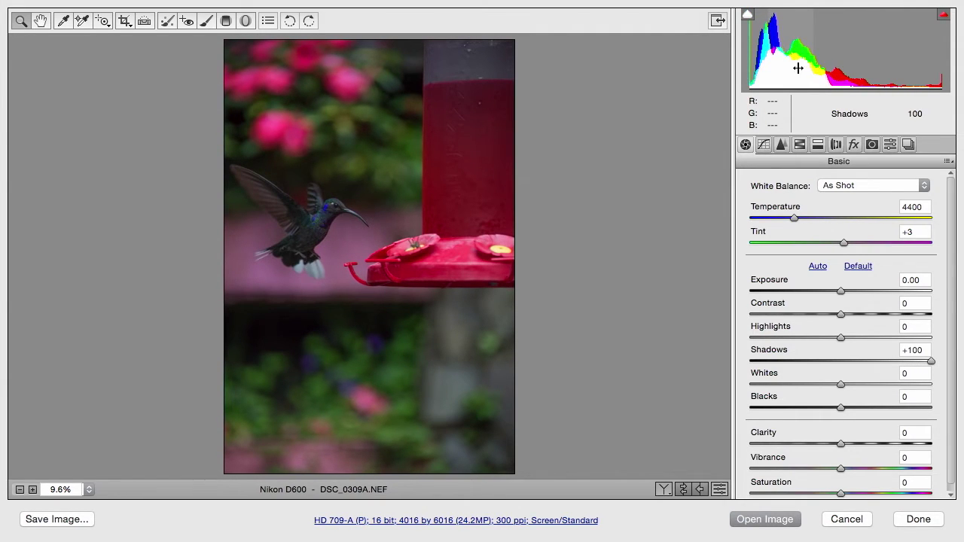
pyautogui.moveTo(843, 53); pyautogui.dragTo(913, 52)
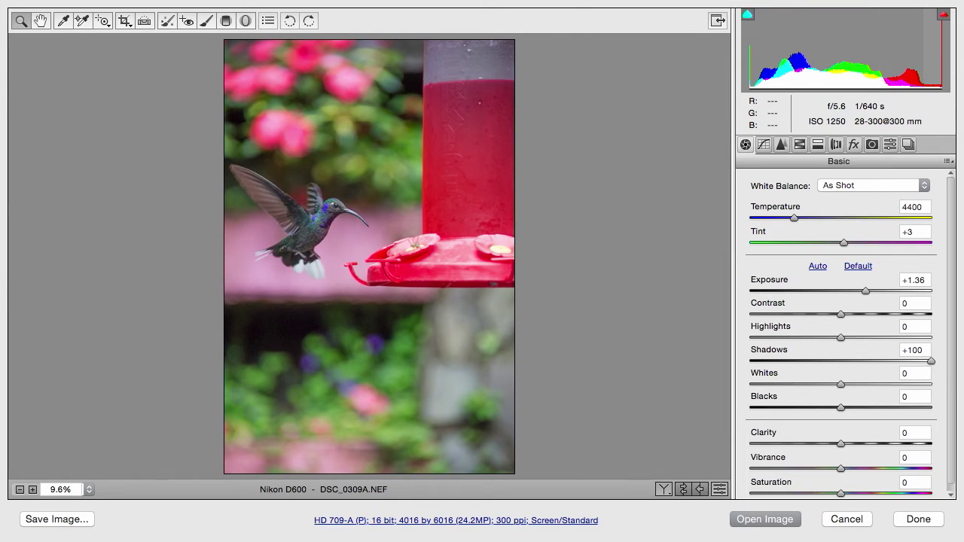
pyautogui.moveTo(889, 78)
pyautogui.mouseDown()
pyautogui.moveTo(868, 75)
pyautogui.moveTo(892, 75)
pyautogui.mouseUp()
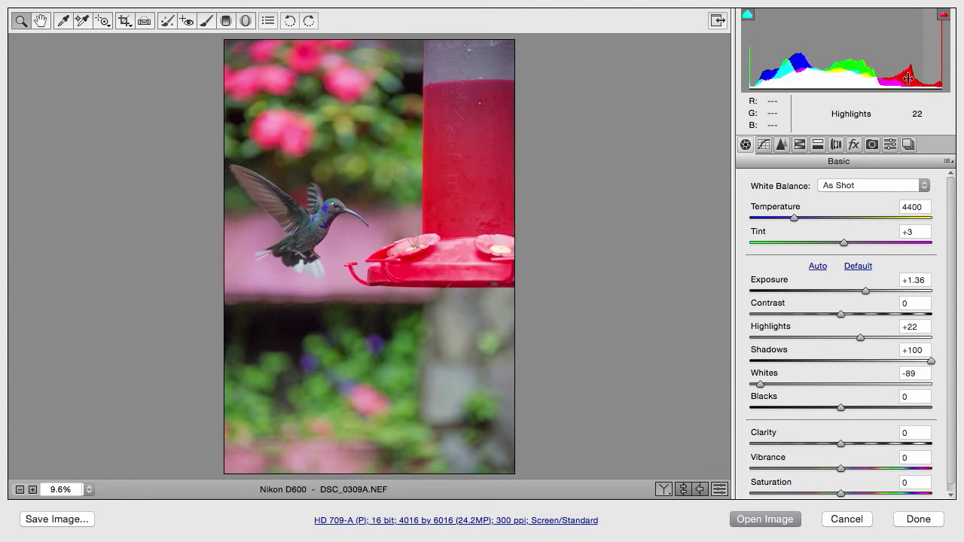
pyautogui.moveTo(766, 86); pyautogui.dragTo(749, 90)
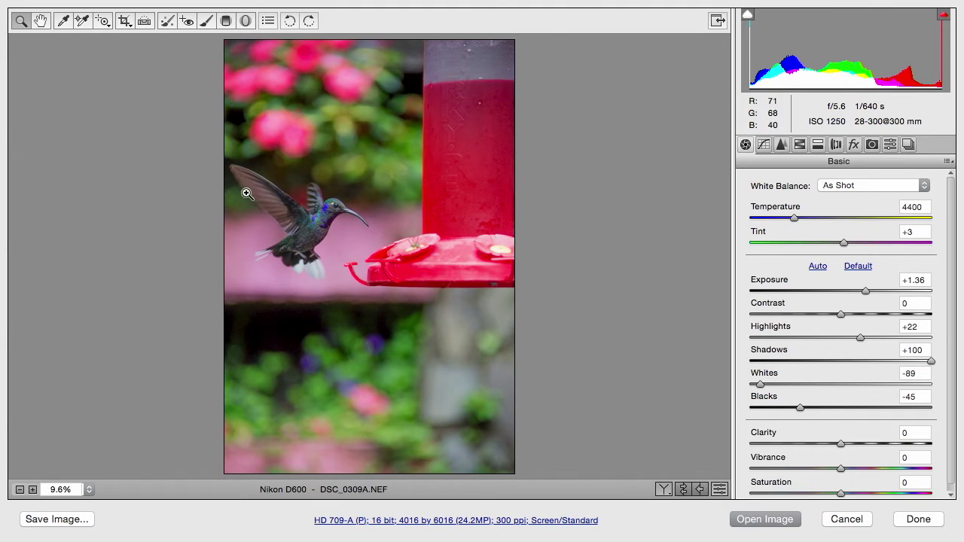
# View DSC_0309A at 100% on the hummingbird's head and throat, then show the Detail settings.
pyautogui.click(88, 491)
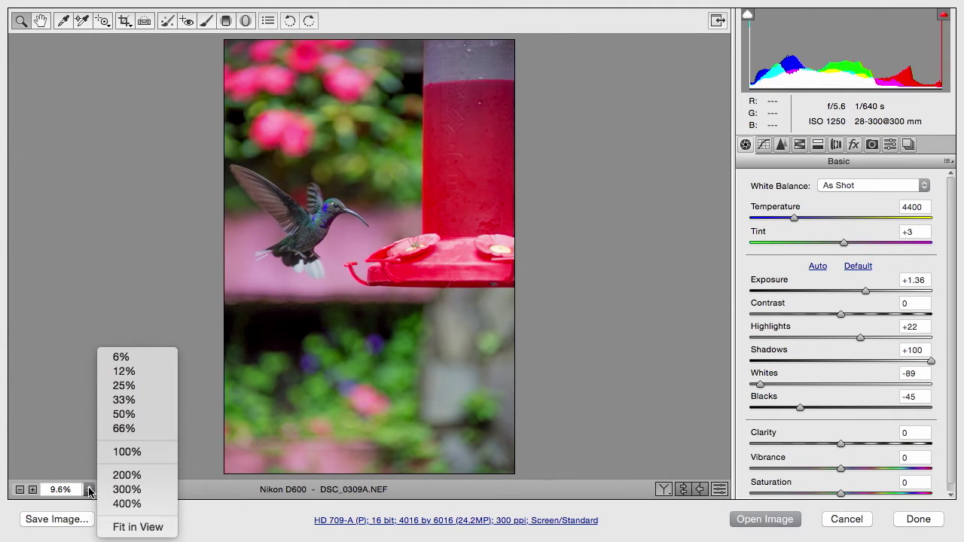
pyautogui.click(134, 452)
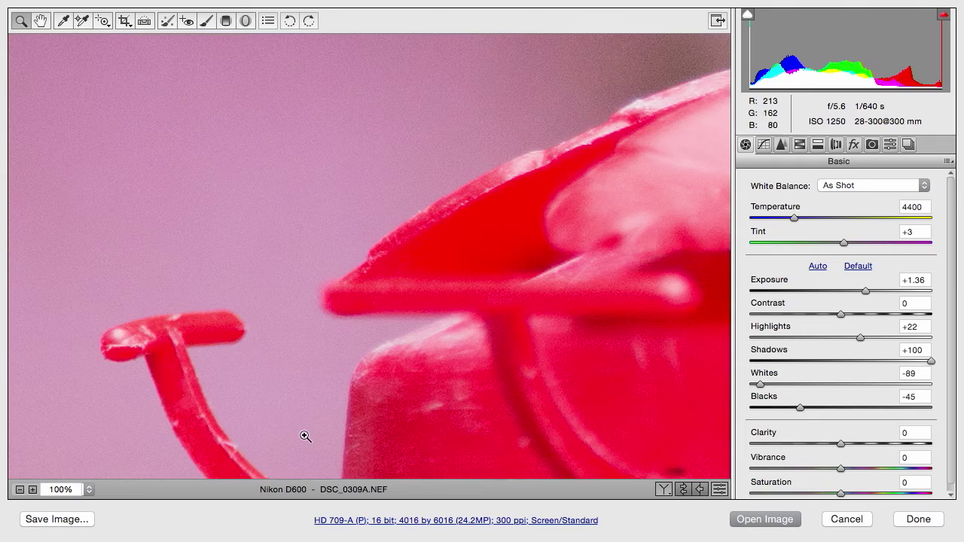
pyautogui.moveTo(389, 280); pyautogui.dragTo(566, 281)
pyautogui.moveTo(102, 210); pyautogui.dragTo(380, 210)
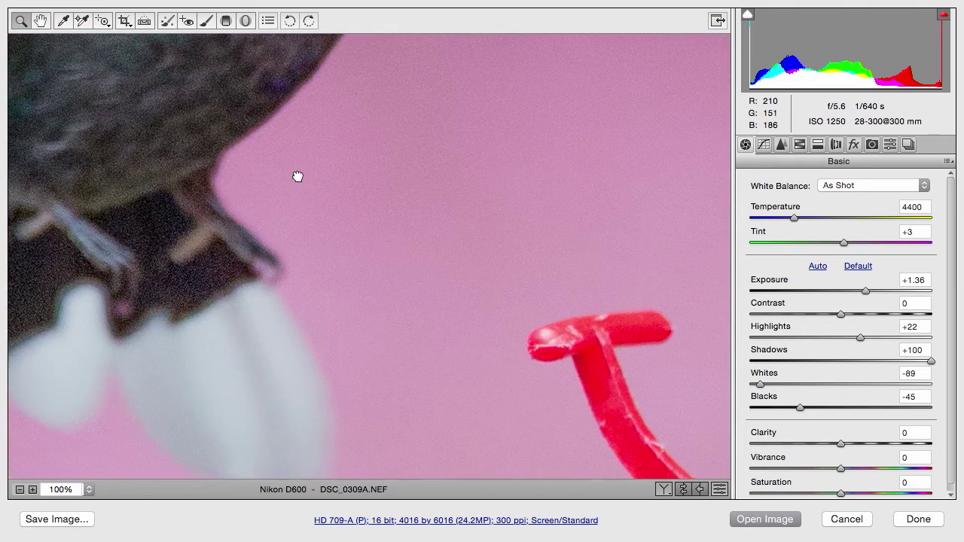
pyautogui.moveTo(297, 177); pyautogui.dragTo(543, 286)
pyautogui.moveTo(492, 188); pyautogui.dragTo(498, 344)
pyautogui.moveTo(499, 124); pyautogui.dragTo(398, 295)
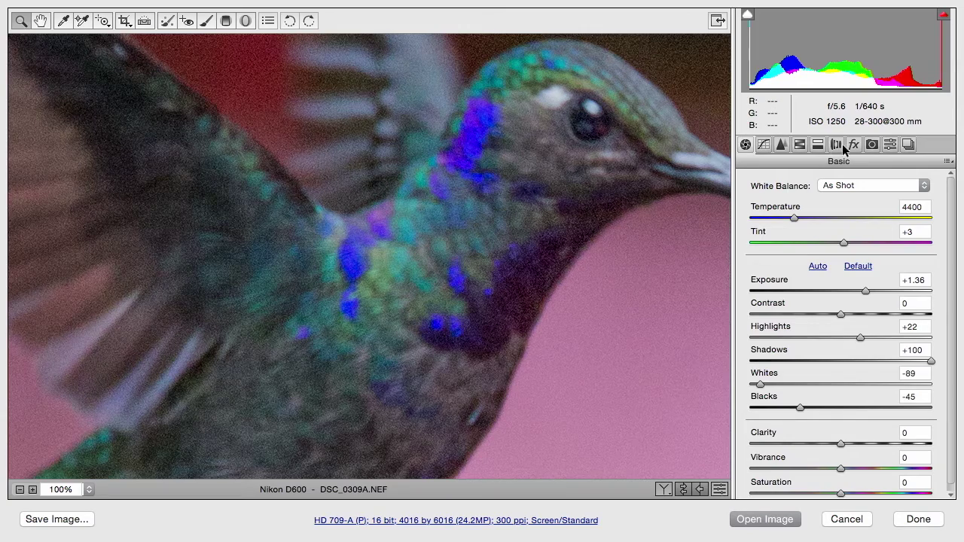
pyautogui.click(782, 145)
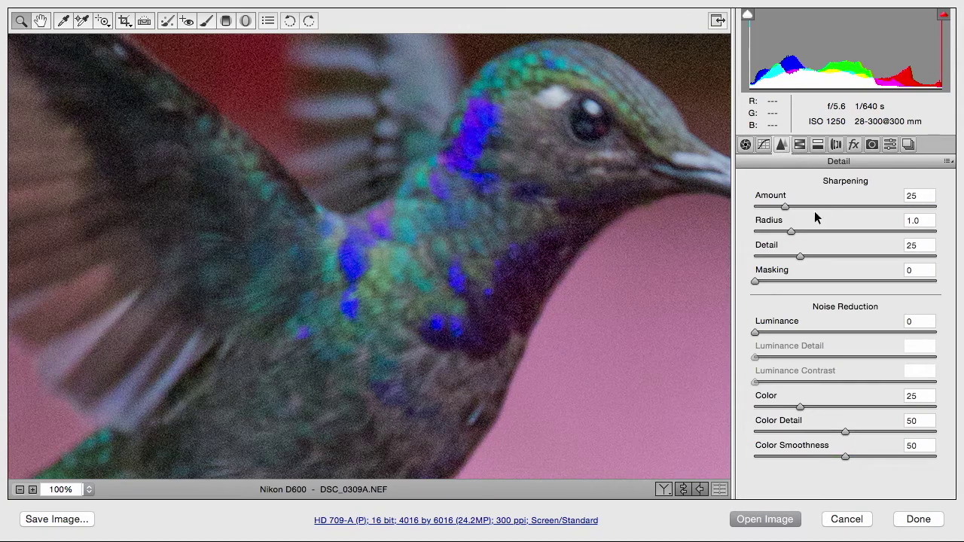
# Sharpen with Amount 89, Radius 1.8, Detail 57 and Masking 72, previewing the mask.
pyautogui.moveTo(810, 204); pyautogui.dragTo(873, 208)
pyautogui.moveTo(831, 256); pyautogui.dragTo(858, 256)
pyautogui.press('alt')
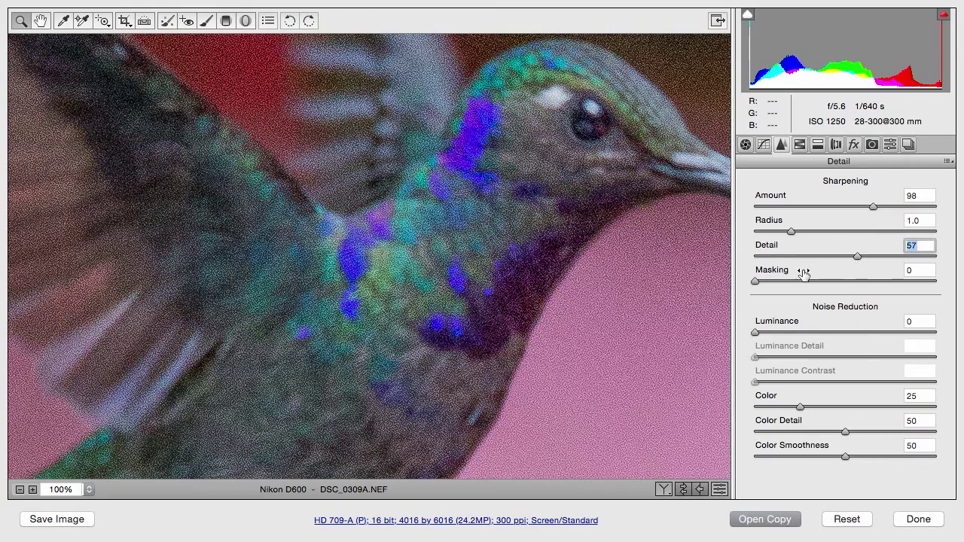
pyautogui.moveTo(756, 281); pyautogui.dragTo(884, 288)
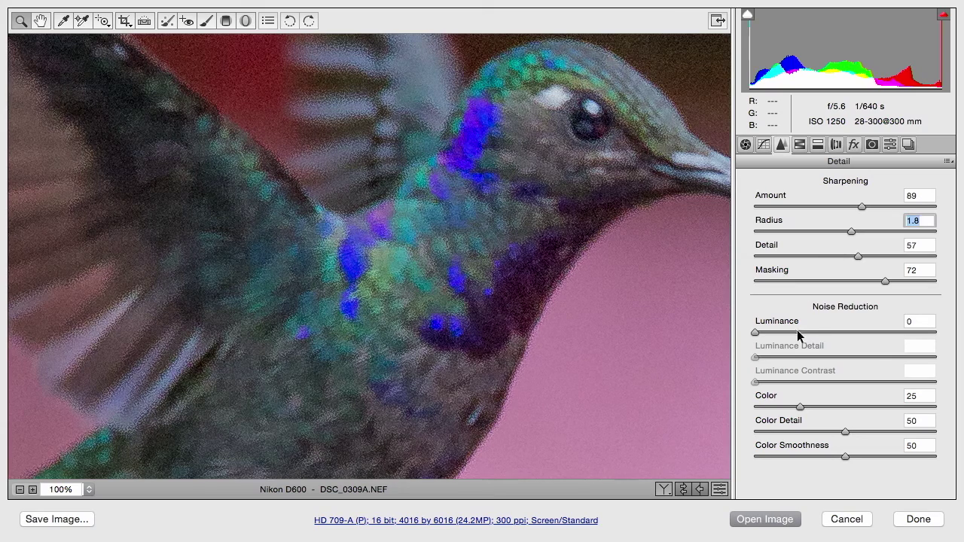
# Set Luminance noise reduction to 36, fit the preview, and open the photo in Photoshop.
pyautogui.moveTo(795, 331); pyautogui.dragTo(819, 330)
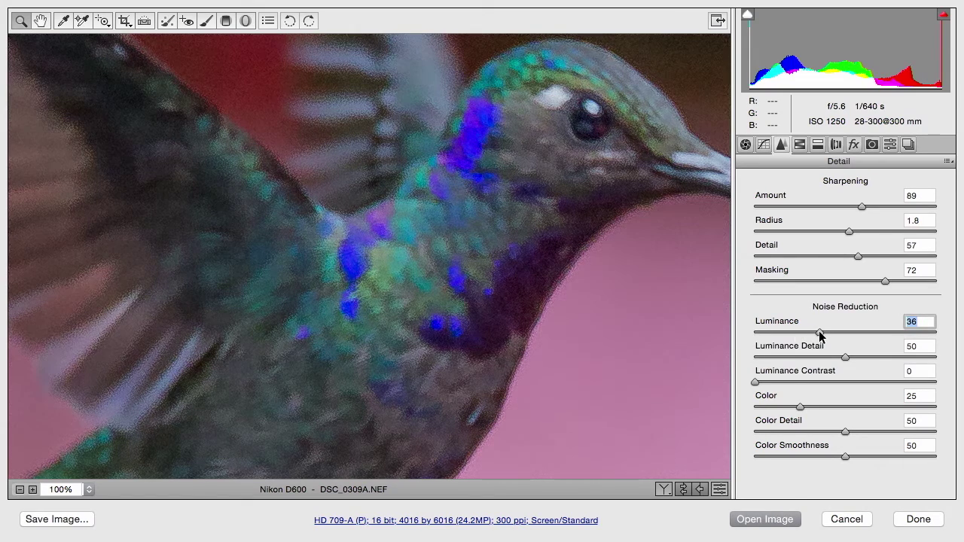
pyautogui.press('super+0')
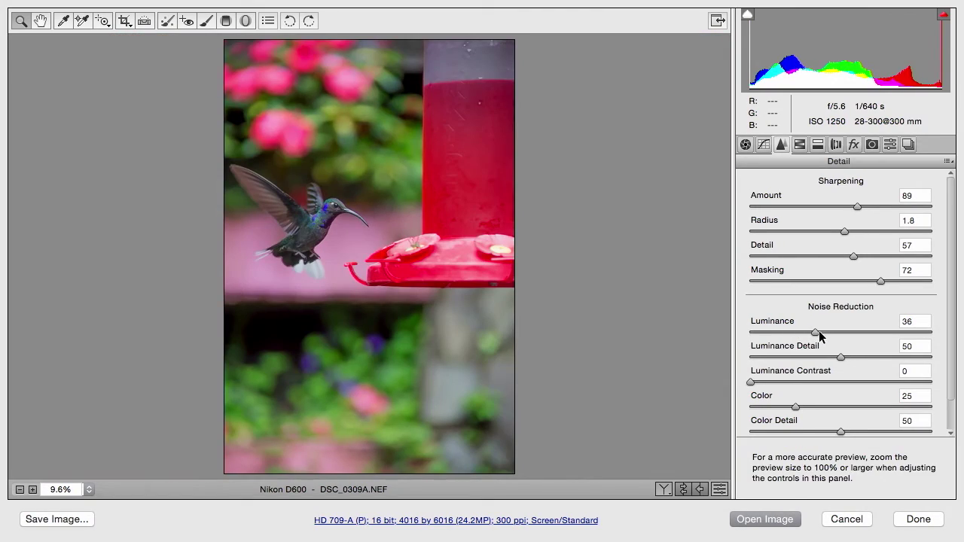
pyautogui.click(774, 521)
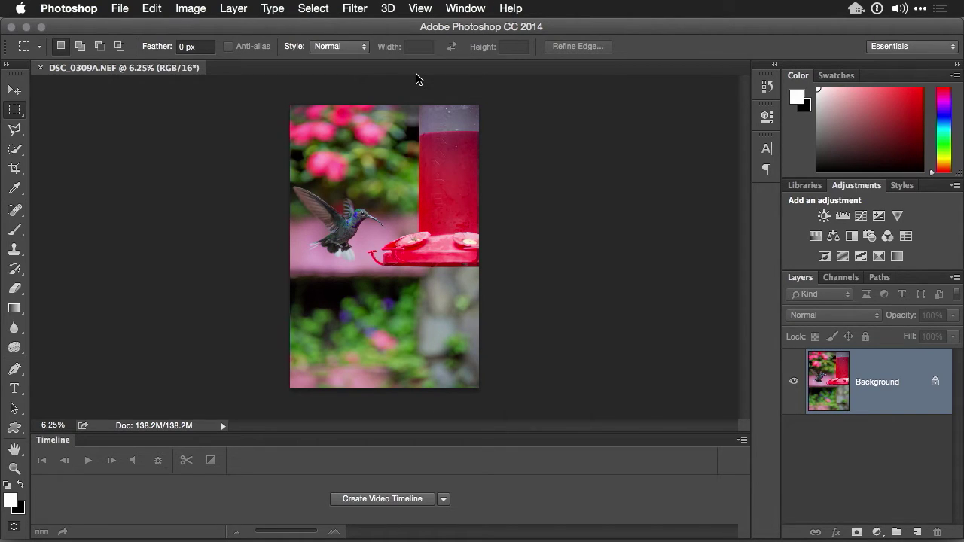
# Duplicate the Background layer to create a Background copy layer.
pyautogui.rightClick(889, 388)
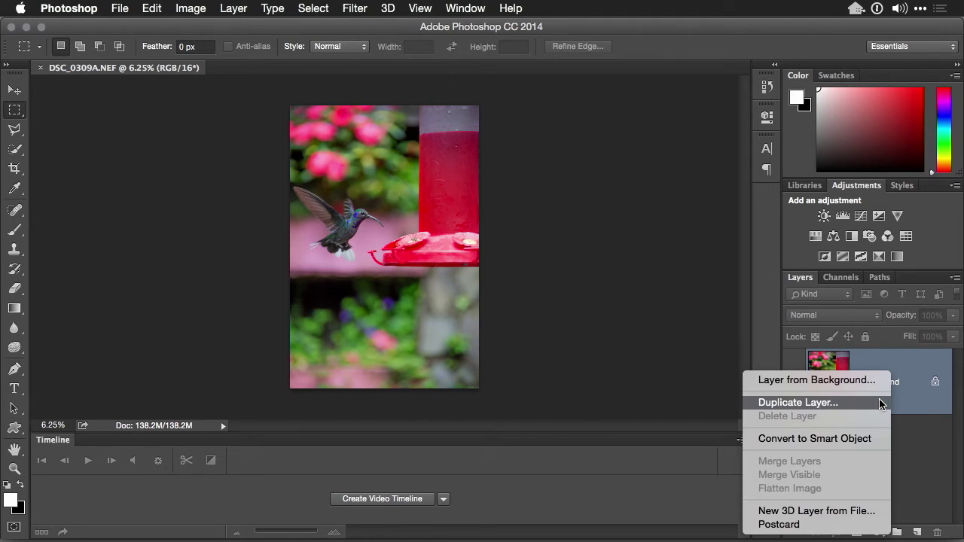
pyautogui.click(873, 402)
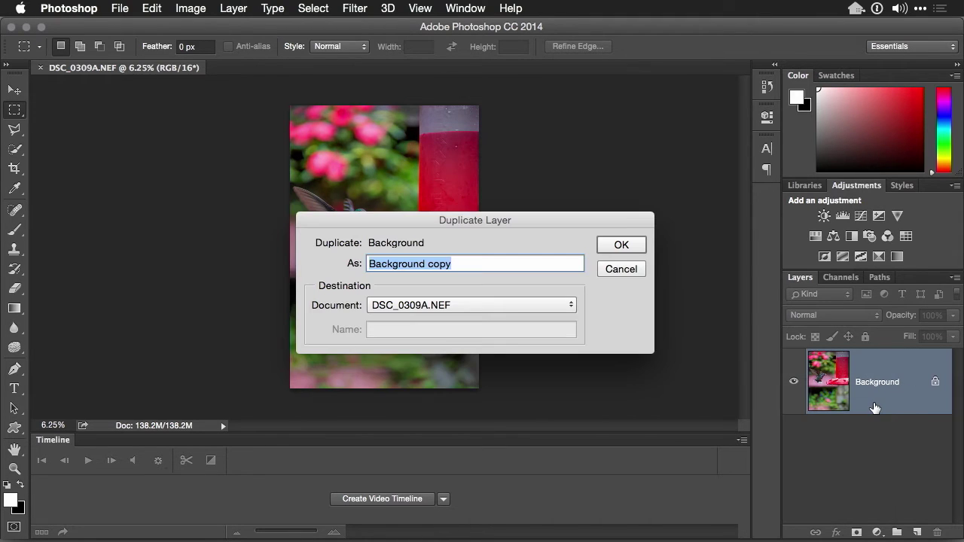
pyautogui.click(639, 247)
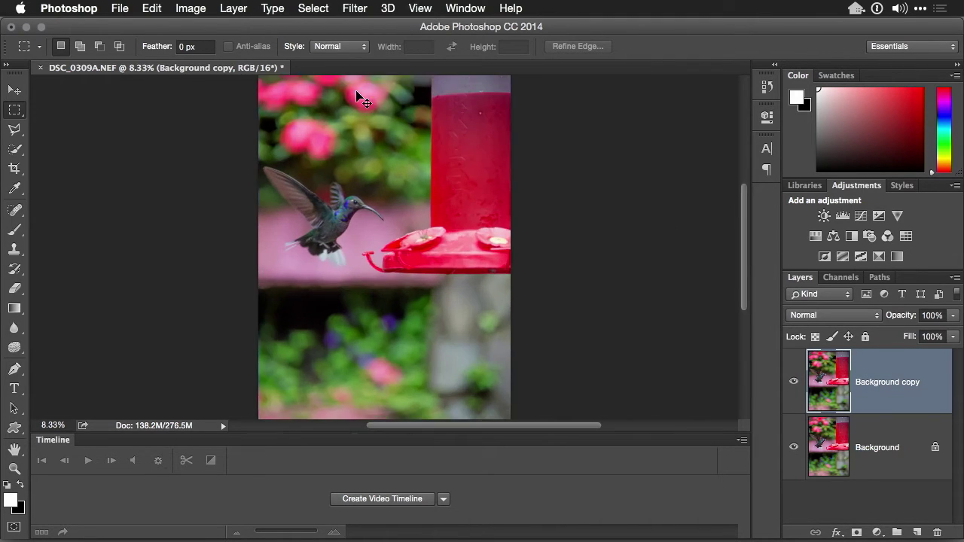
# Zoom to 25% on the hummingbird and start Filter > Sharpen > Shake Reduction.
pyautogui.press('super+equal')
pyautogui.press('super+equal')
pyautogui.press('super+equal')
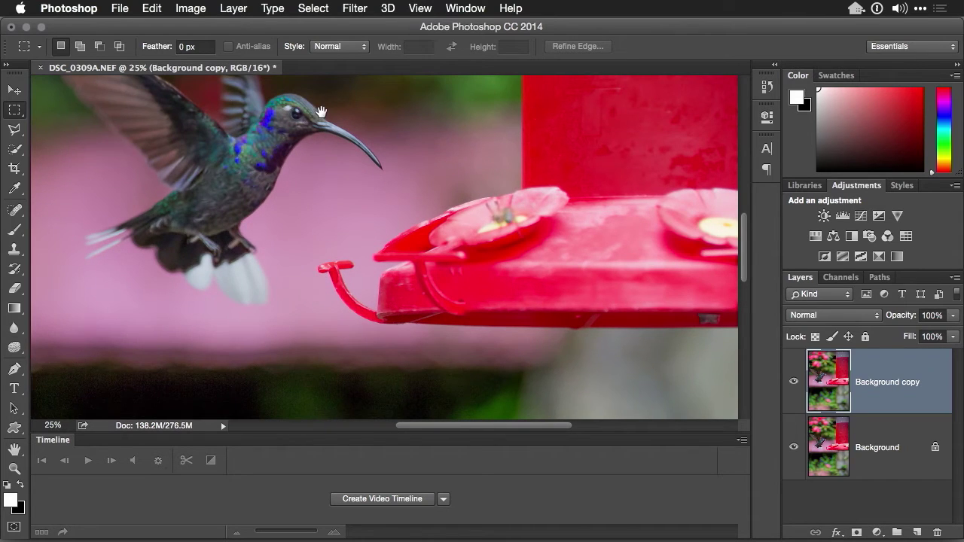
pyautogui.moveTo(321, 112); pyautogui.dragTo(428, 274)
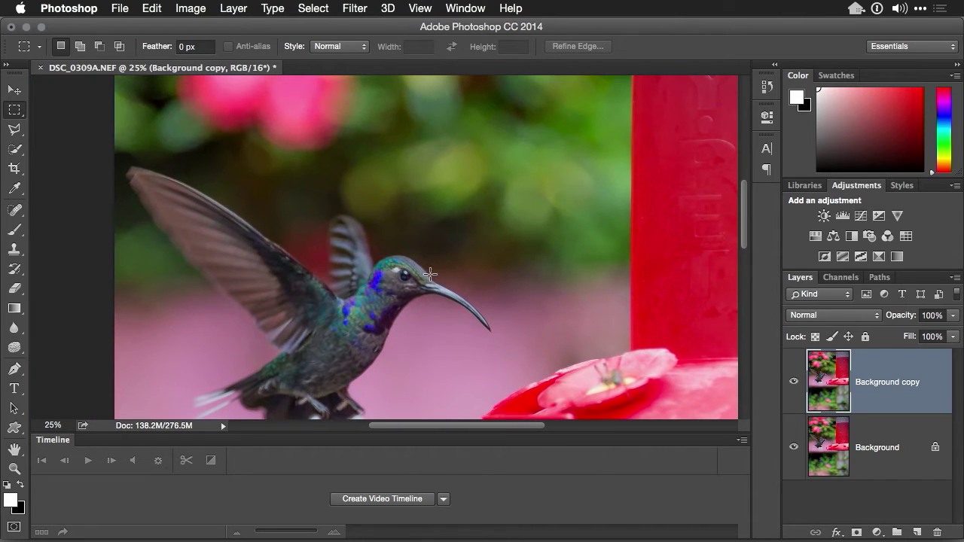
pyautogui.click(350, 8)
pyautogui.moveTo(395, 191)
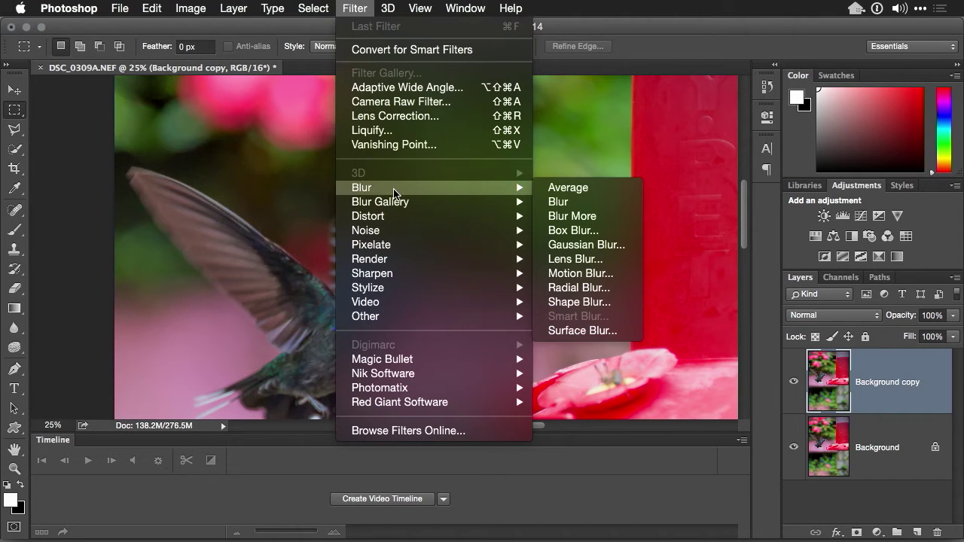
pyautogui.moveTo(390, 277)
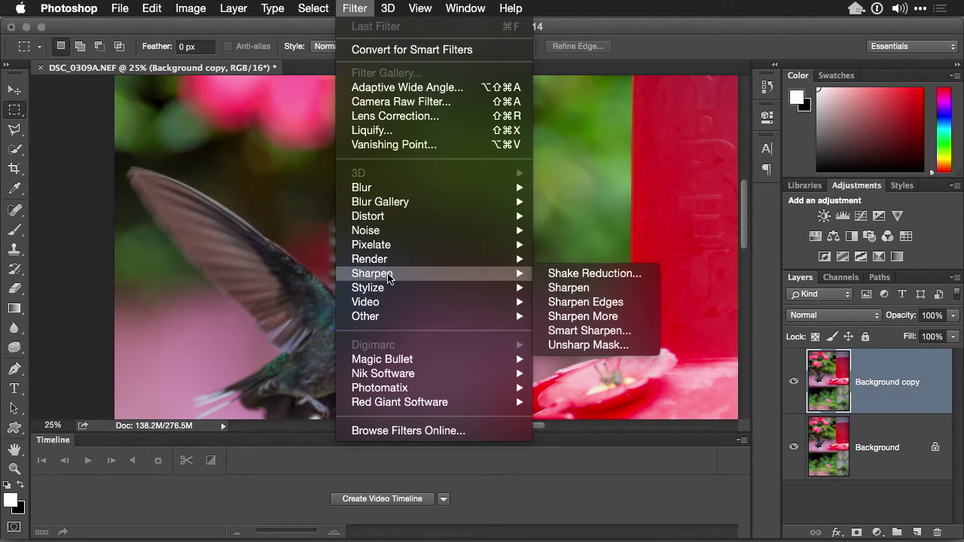
pyautogui.click(595, 274)
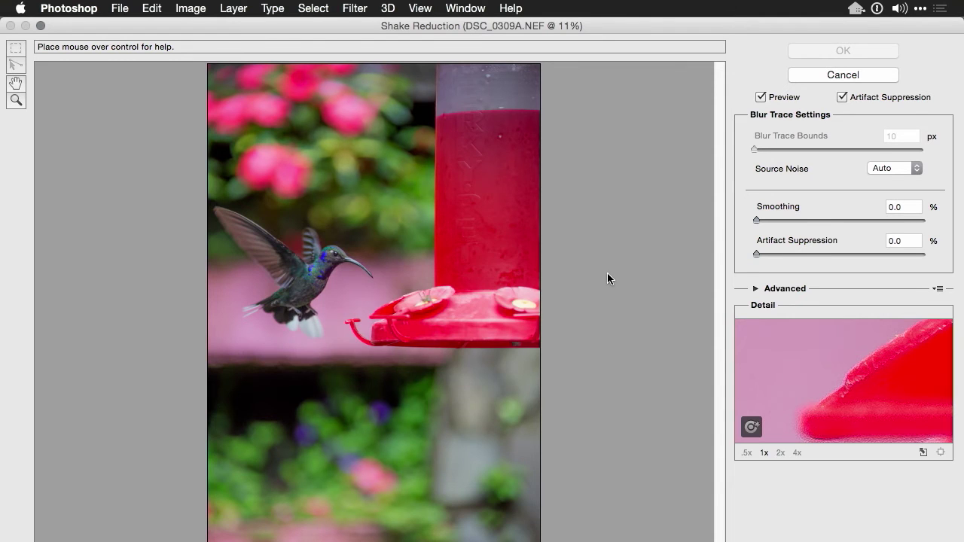
# Inspect the feeder edge, background and the bird's eye in the Shake Reduction detail loupe.
pyautogui.press('q')
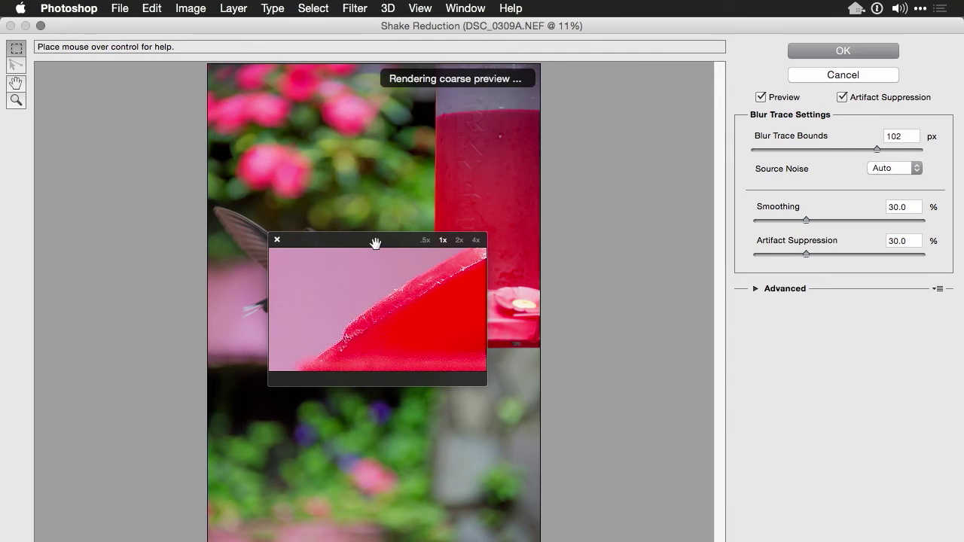
pyautogui.moveTo(376, 244); pyautogui.dragTo(338, 193)
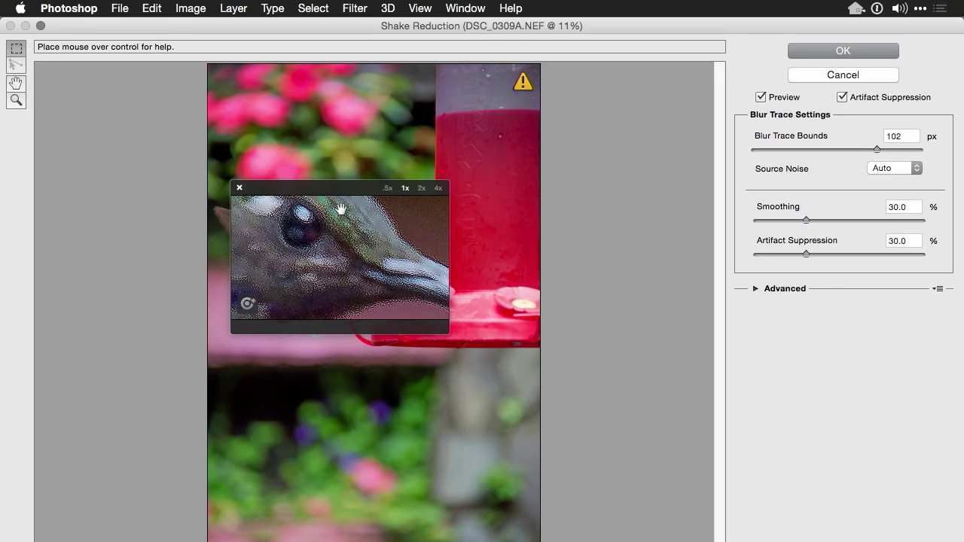
pyautogui.click(240, 188)
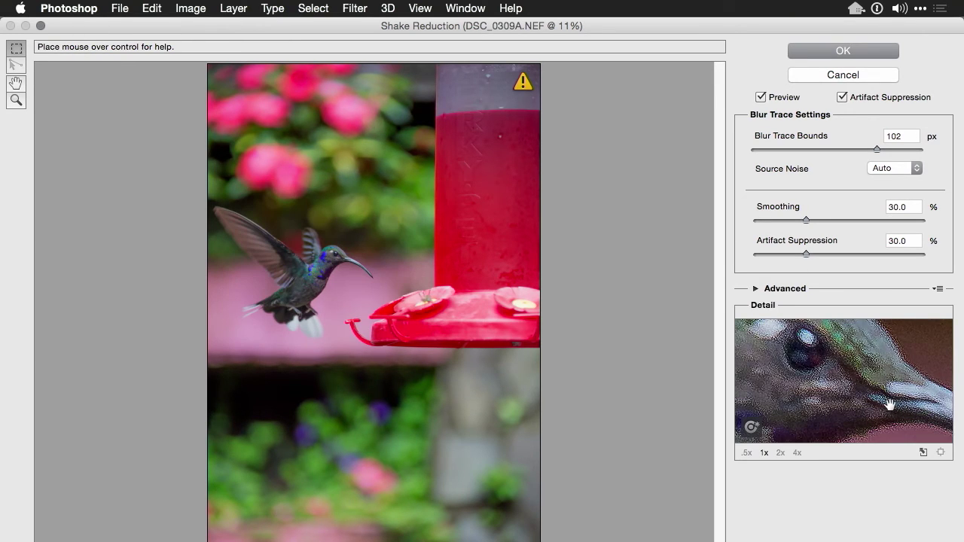
pyautogui.click(283, 232)
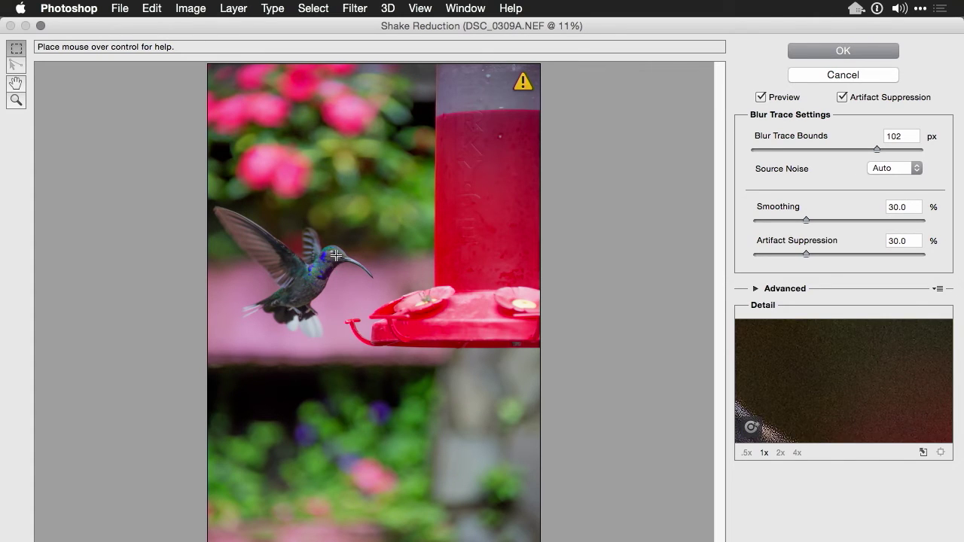
pyautogui.click(336, 256)
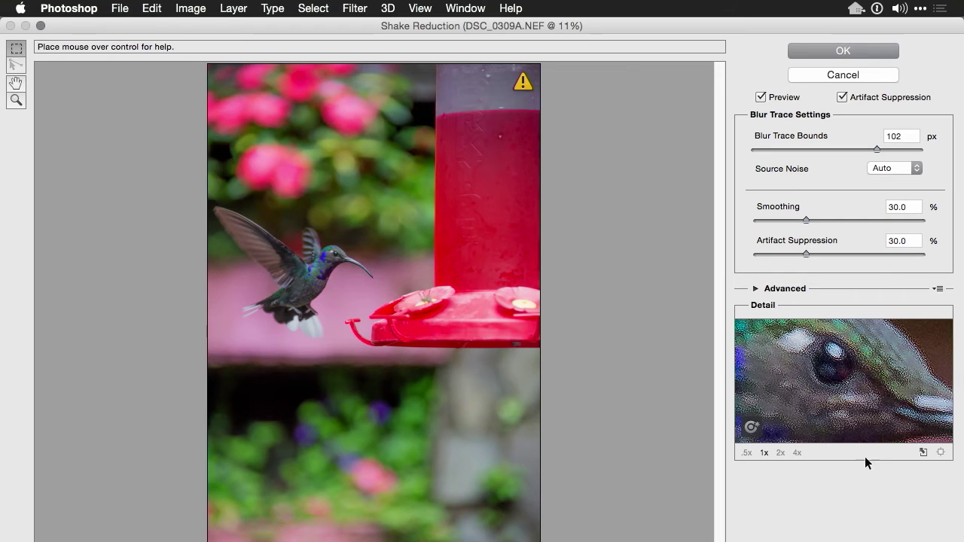
pyautogui.click(781, 453)
pyautogui.click(765, 453)
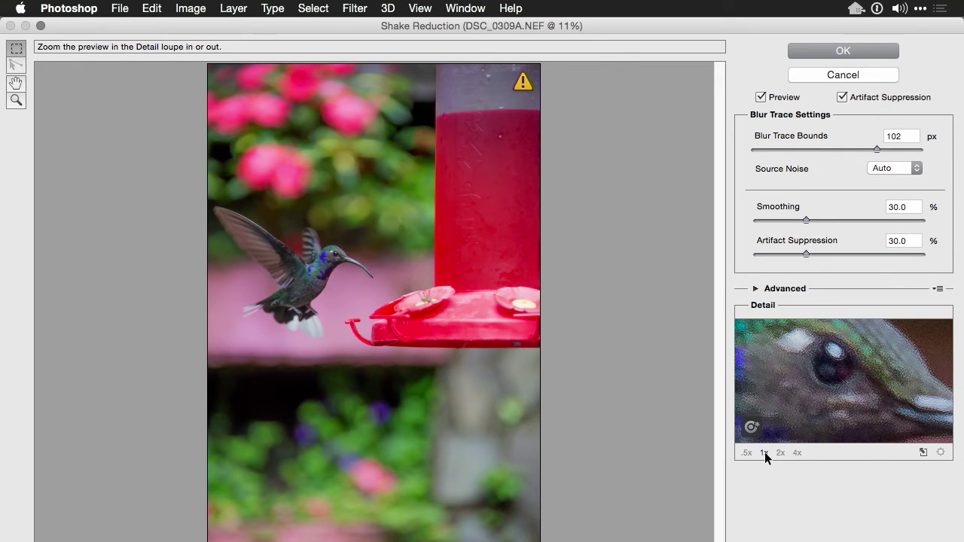
pyautogui.click(746, 452)
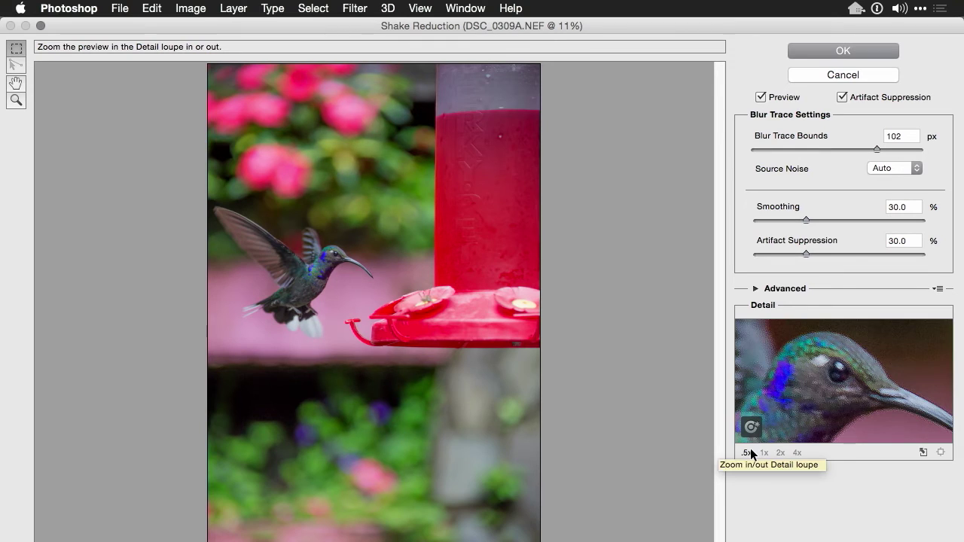
# Apply Shake Reduction with Smoothing 48.6%, Artifact Suppression 45.5% and Blur Trace Bounds 153 px.
pyautogui.click(837, 220)
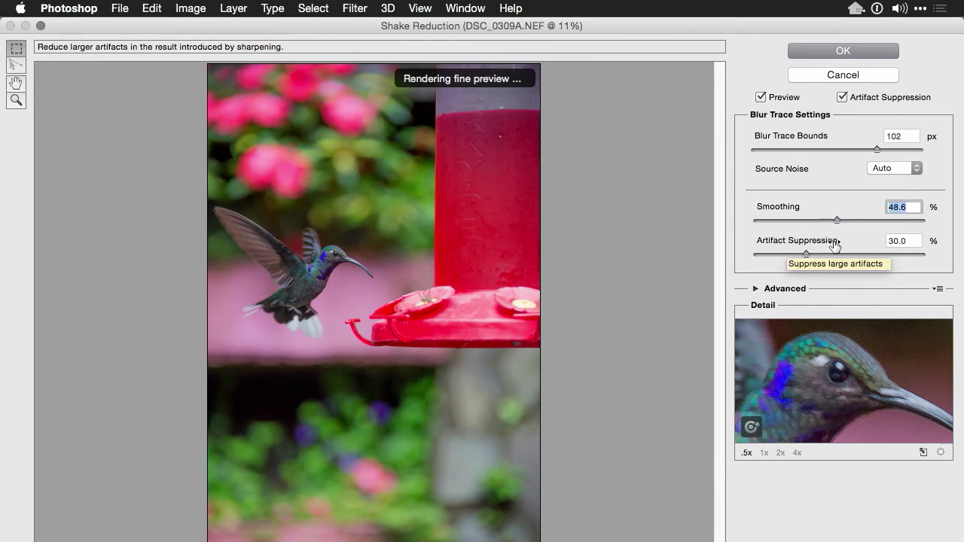
pyautogui.click(832, 254)
pyautogui.click(899, 149)
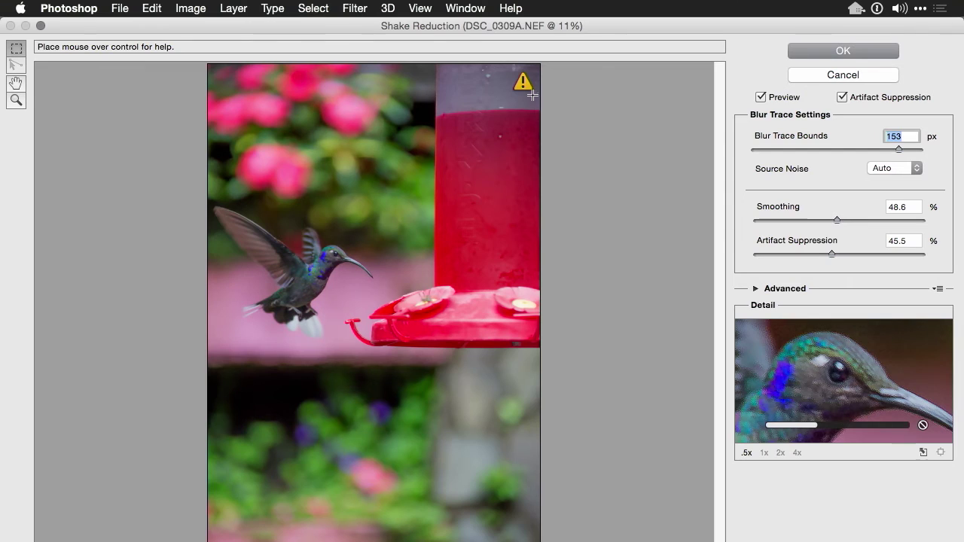
pyautogui.moveTo(530, 91)
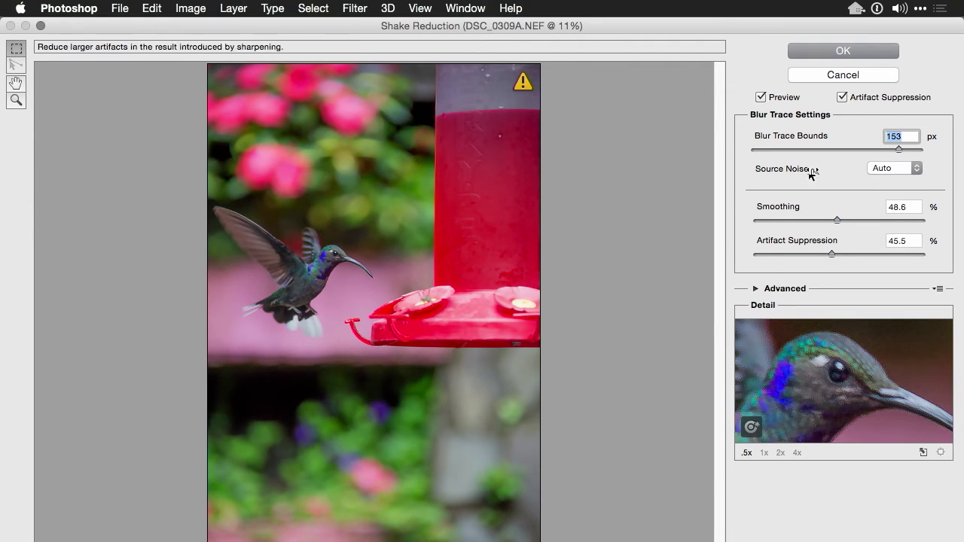
pyautogui.click(851, 48)
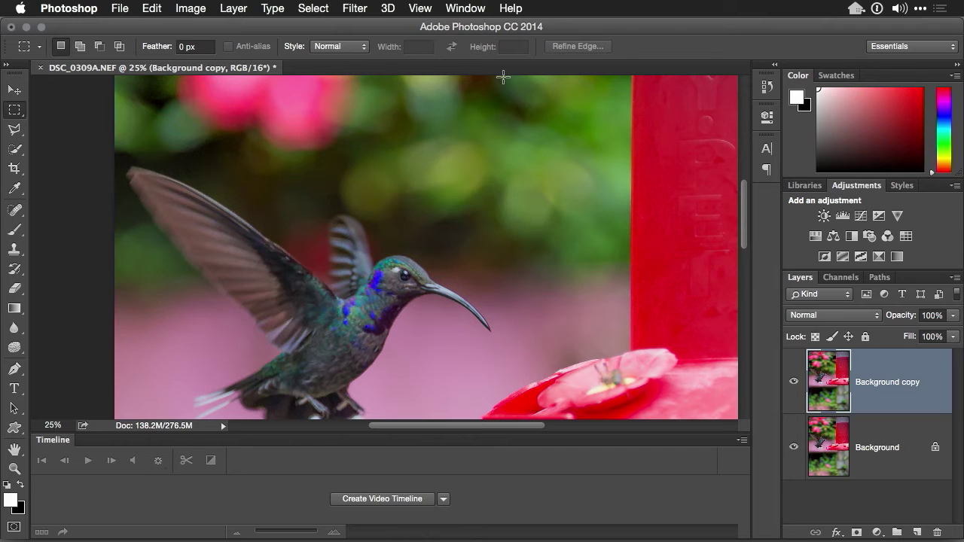
# Zoom in on the hummingbird's head and toggle the Background copy to compare before and after.
pyautogui.press('super+plus')
pyautogui.press('super+plus')
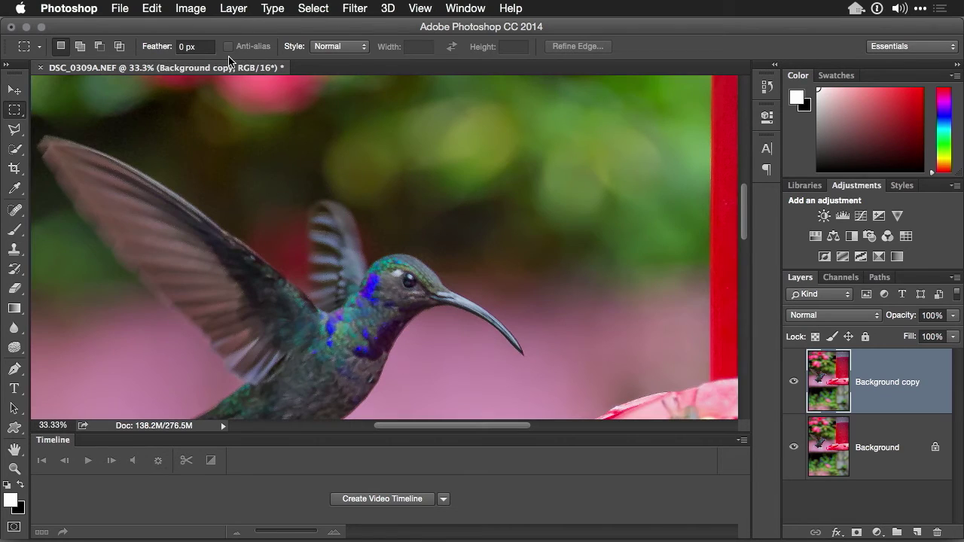
pyautogui.moveTo(294, 263); pyautogui.dragTo(345, 146)
pyautogui.click(795, 385)
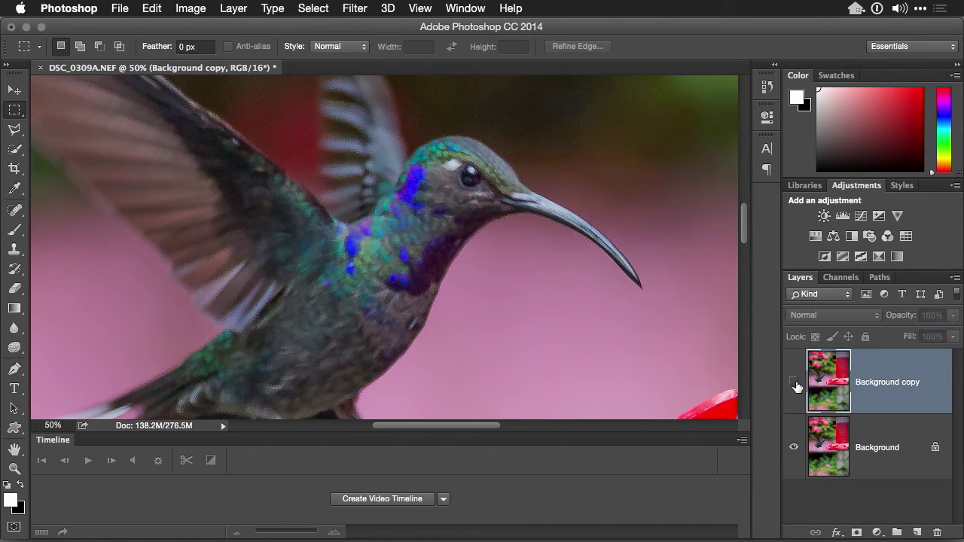
pyautogui.click(795, 385)
pyautogui.click(795, 385)
pyautogui.click(796, 385)
pyautogui.click(796, 385)
pyautogui.click(796, 385)
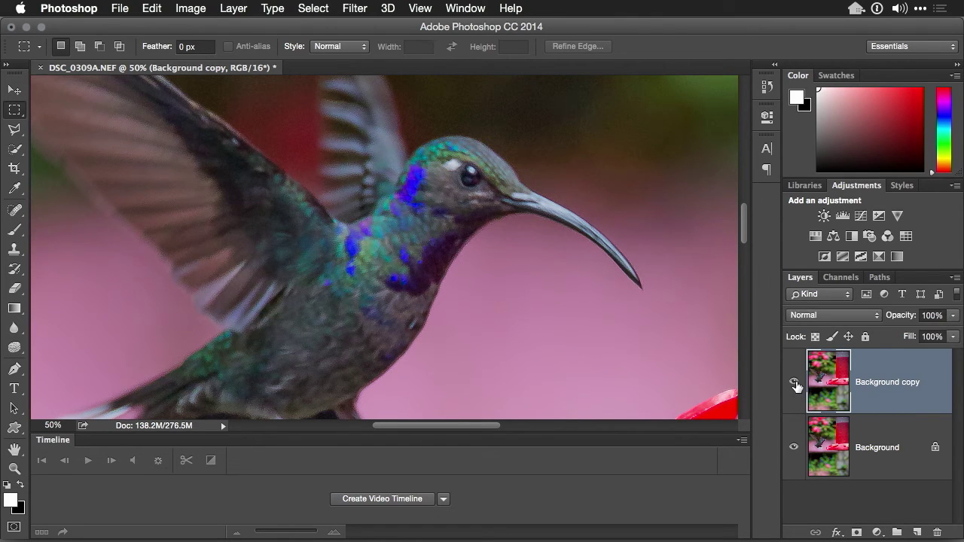
# Choose Filter > Sharpen > Unsharp Mask.
pyautogui.click(354, 8)
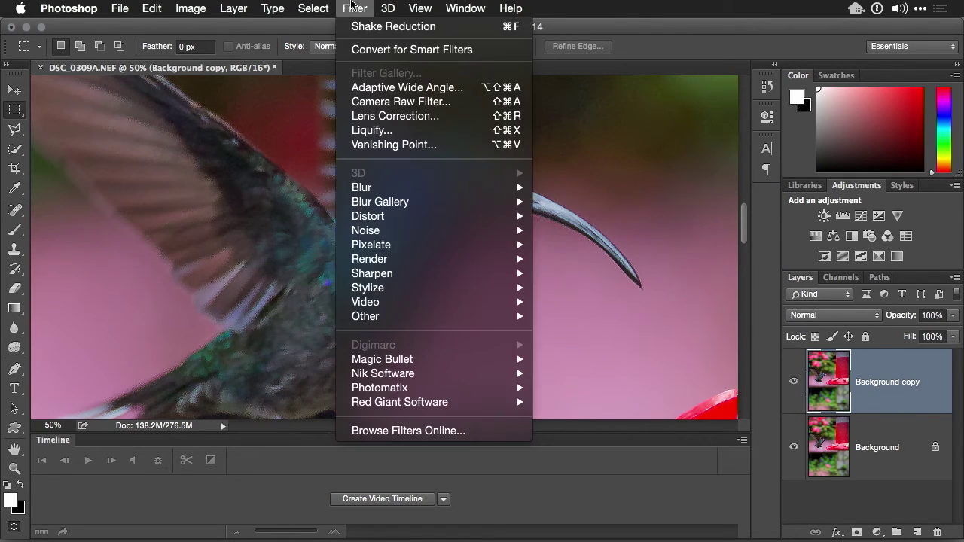
pyautogui.moveTo(430, 274)
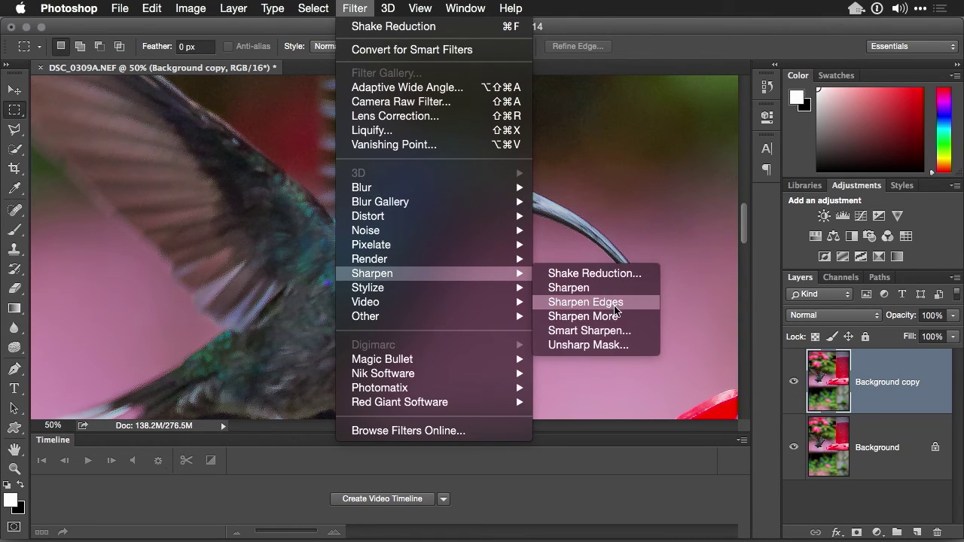
pyautogui.click(619, 345)
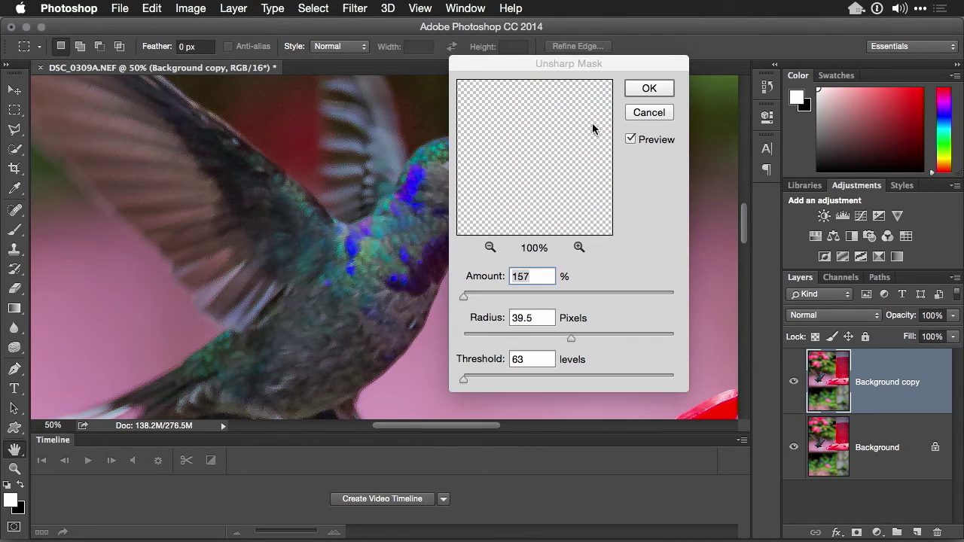
# Apply Unsharp Mask at Amount 81%, Radius 39.5 pixels, Threshold 92 levels.
pyautogui.moveTo(548, 105); pyautogui.dragTo(468, 255)
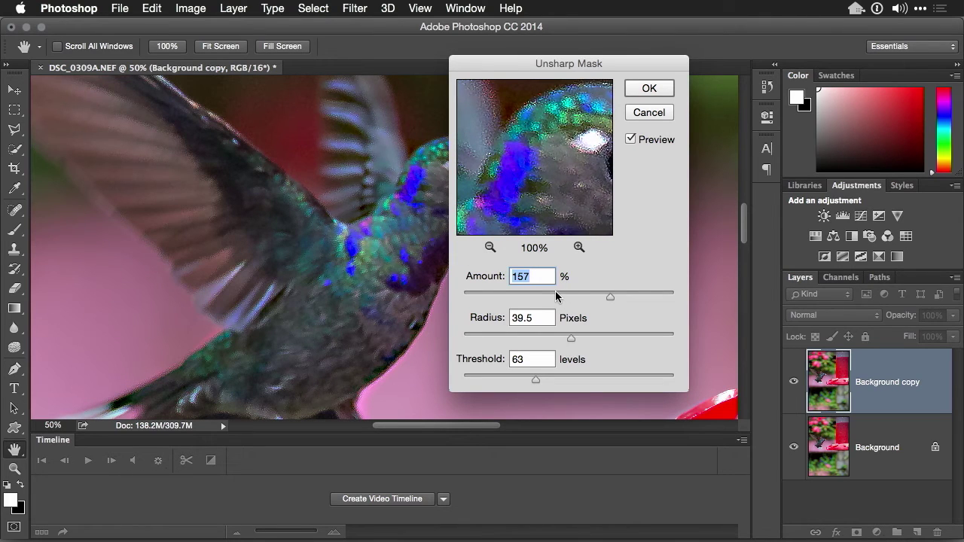
pyautogui.click(555, 292)
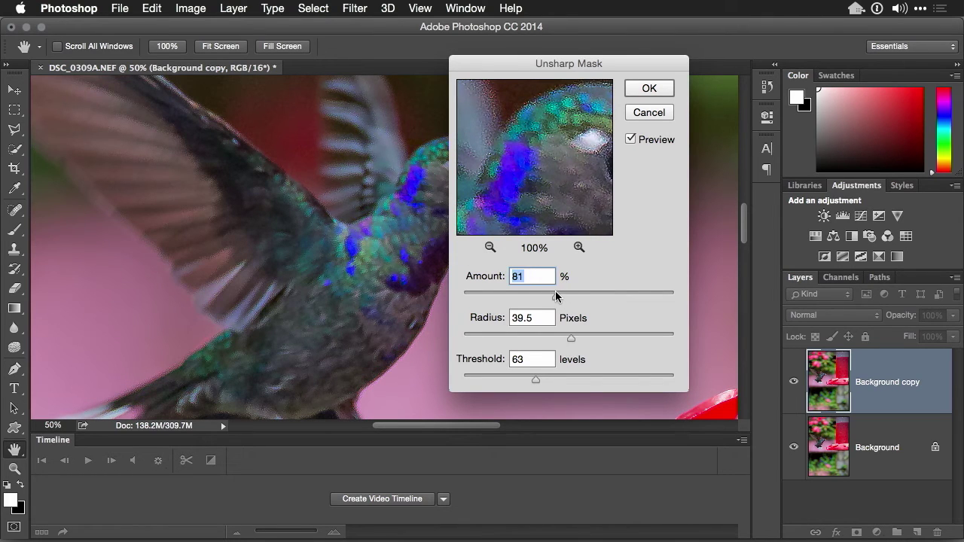
pyautogui.click(570, 376)
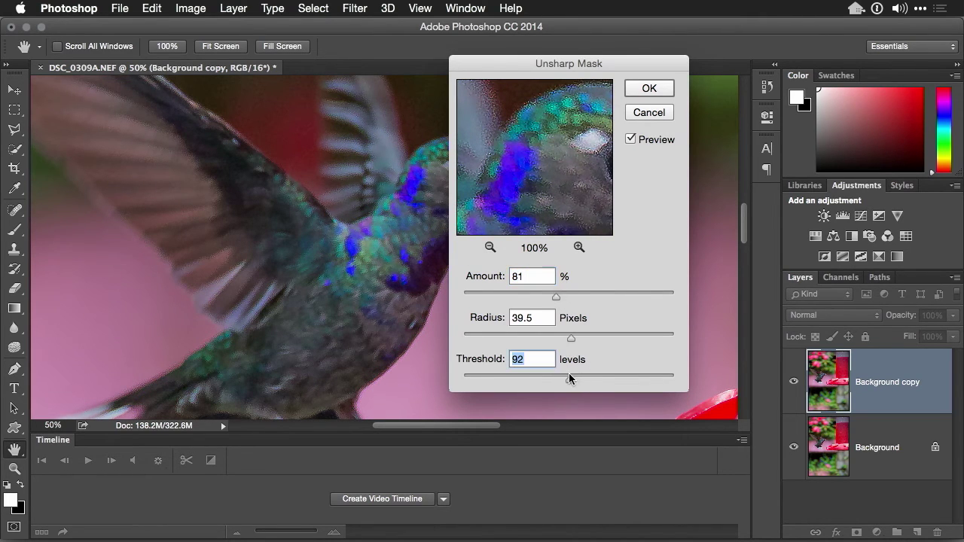
pyautogui.click(643, 92)
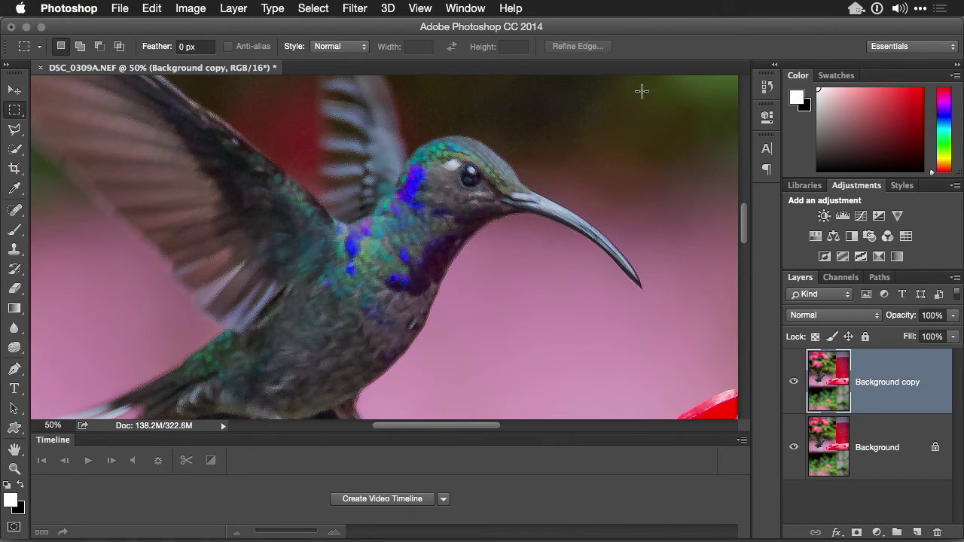
# Toggle the sharpened layer to compare, check detail at 100%, then bring up Image Size.
pyautogui.click(794, 383)
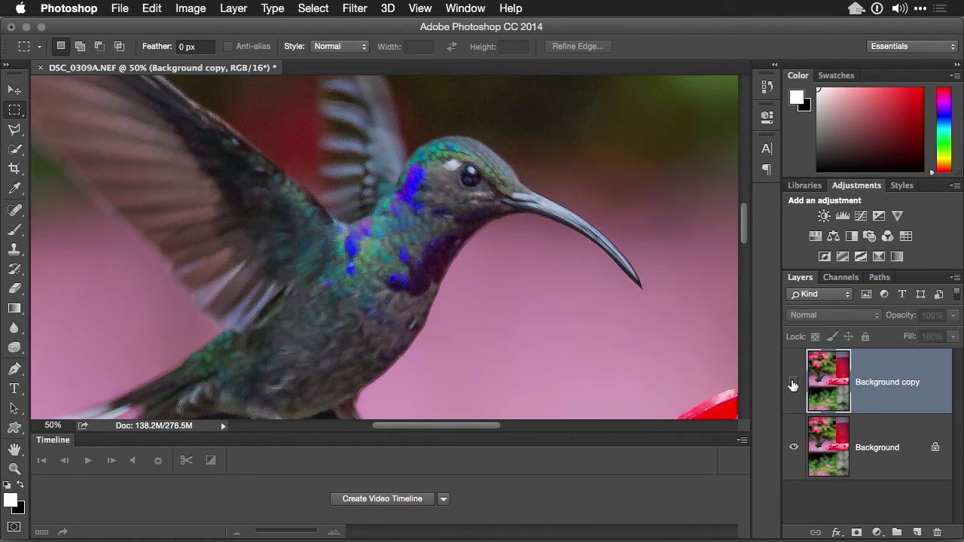
pyautogui.click(793, 384)
pyautogui.press('super+plus')
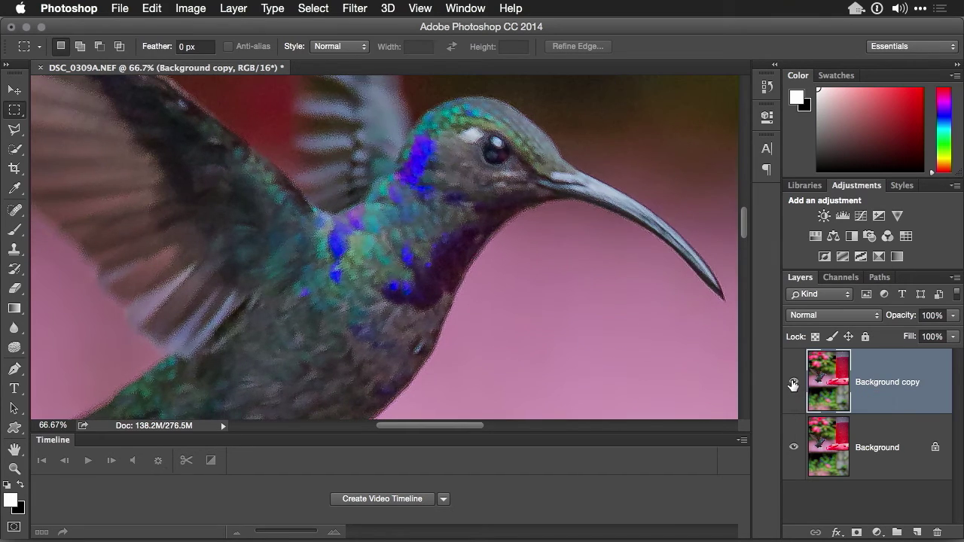
pyautogui.press('super+plus')
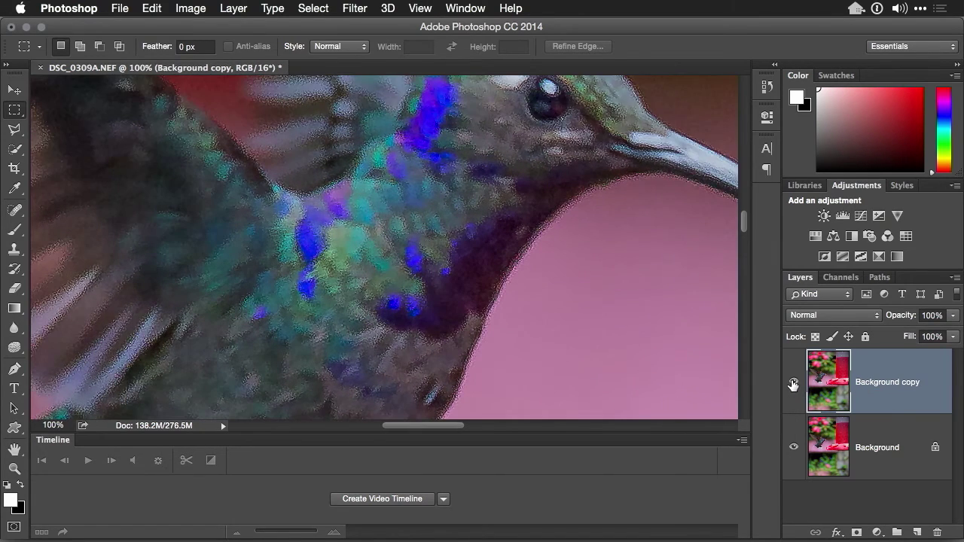
pyautogui.press('super+minus')
pyautogui.press('super+minus')
pyautogui.press('super+minus')
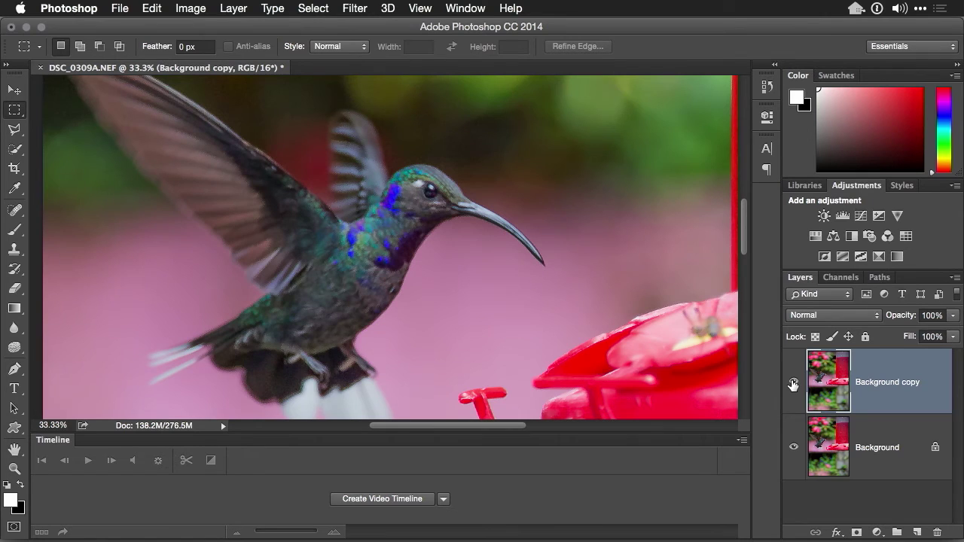
pyautogui.press('super+alt+i')
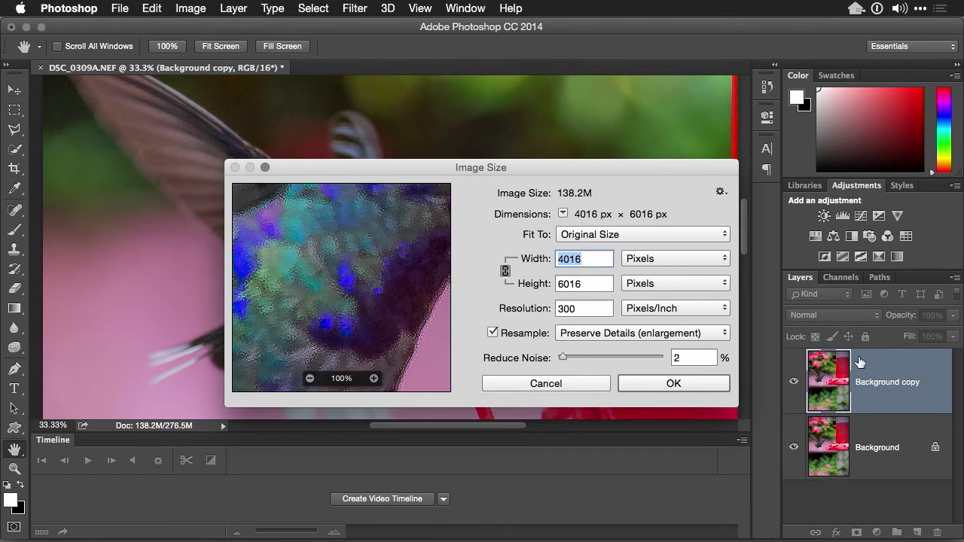
# Check the image dimensions in inches and close Image Size.
pyautogui.click(693, 258)
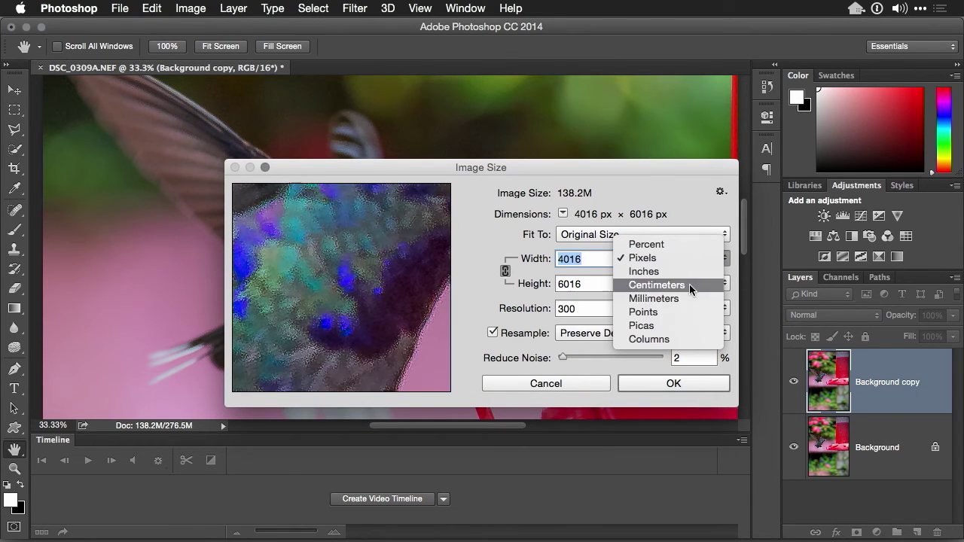
pyautogui.click(682, 274)
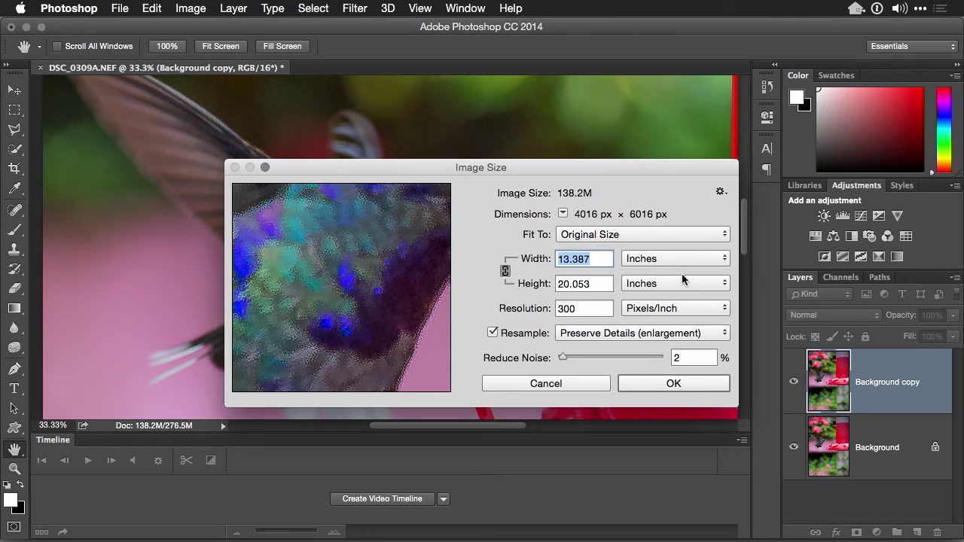
pyautogui.click(682, 389)
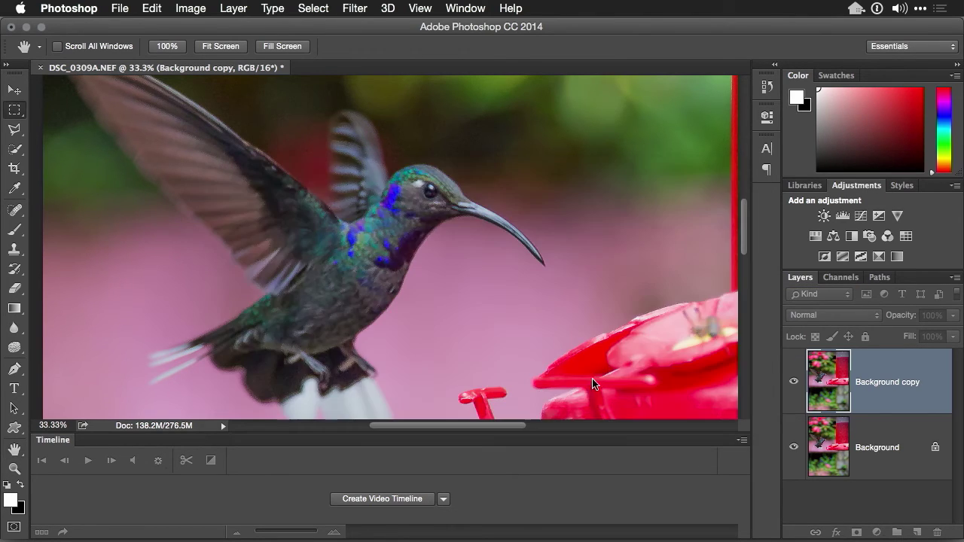
# Crop to a 5 : 7 ratio framing the hummingbird and most of the feeder.
pyautogui.press('super+0')
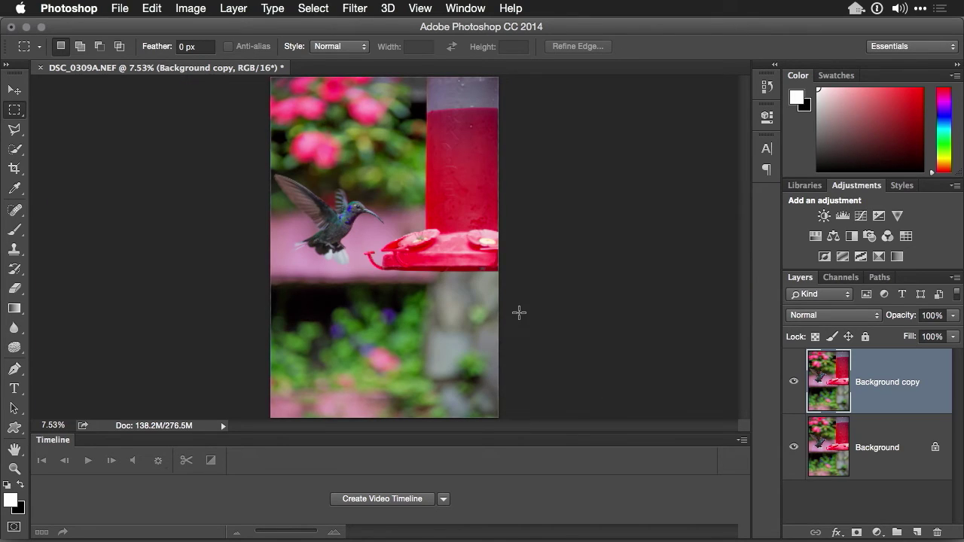
pyautogui.press('c')
pyautogui.click(87, 46)
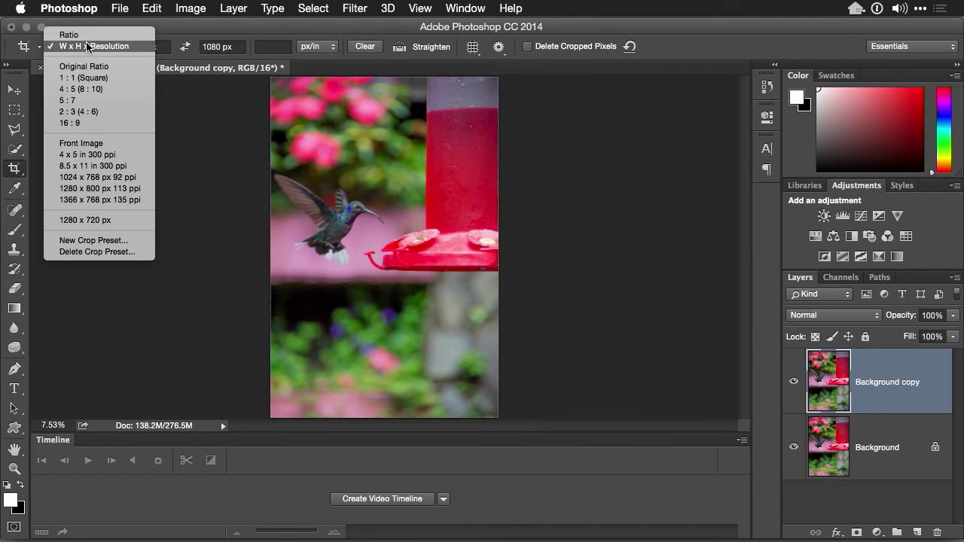
pyautogui.click(87, 100)
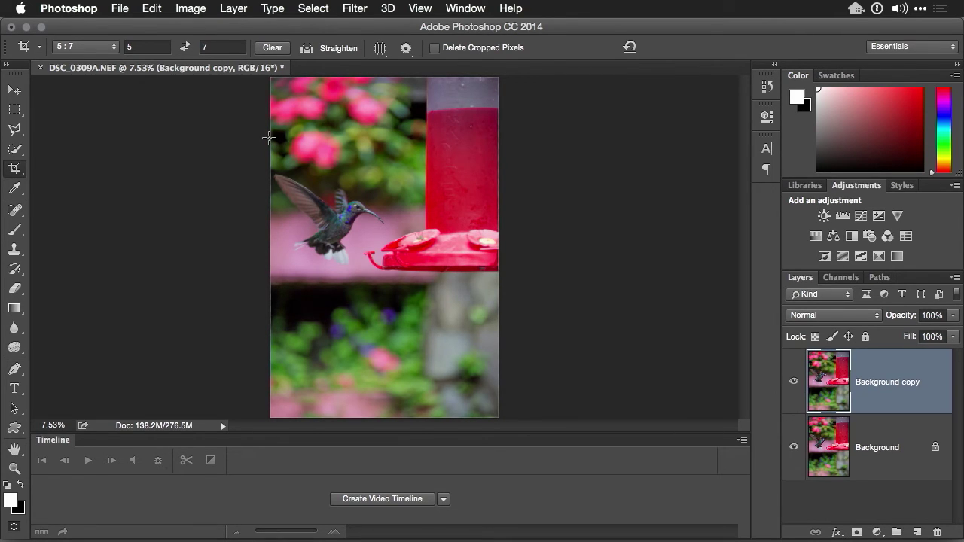
pyautogui.moveTo(269, 138); pyautogui.dragTo(505, 341)
pyautogui.moveTo(355, 310); pyautogui.dragTo(356, 301)
pyautogui.moveTo(413, 333); pyautogui.dragTo(405, 316)
pyautogui.moveTo(383, 284); pyautogui.dragTo(382, 288)
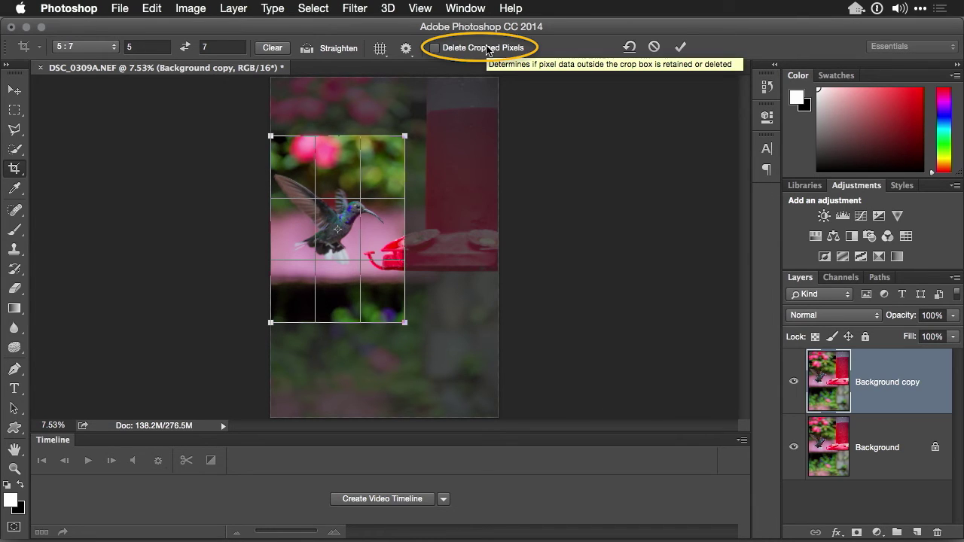
pyautogui.press('Return')
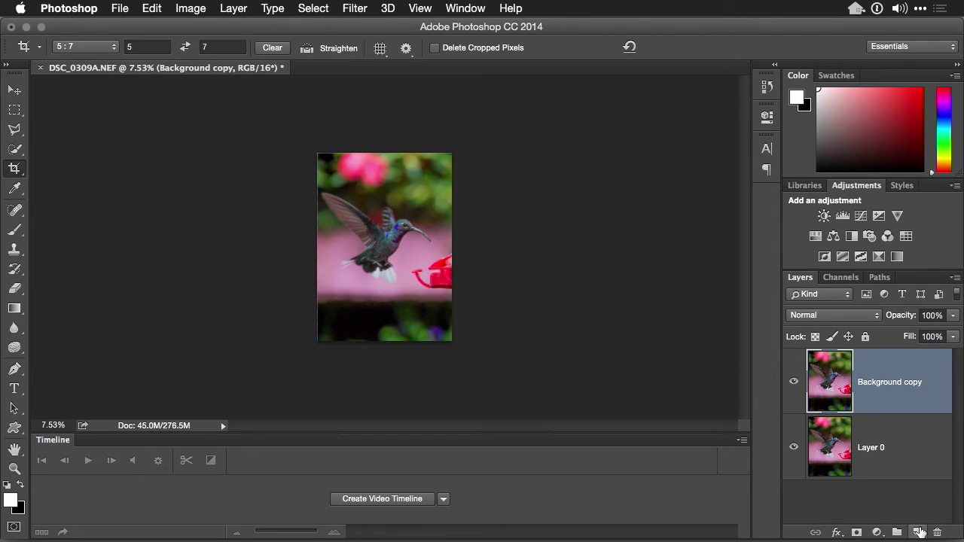
# Duplicate Background copy into Background copy 2 and lasso around the red feeder's tip.
pyautogui.rightClick(910, 384)
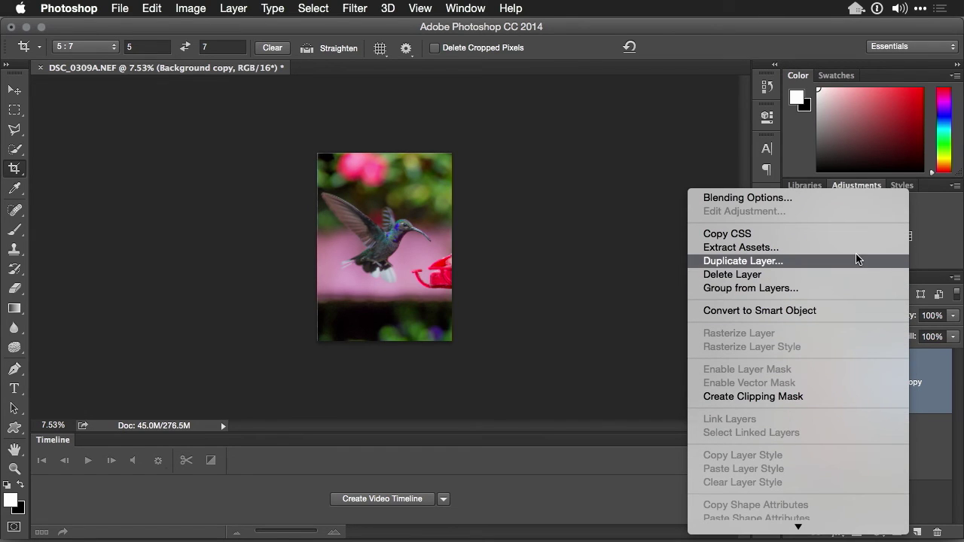
pyautogui.click(857, 261)
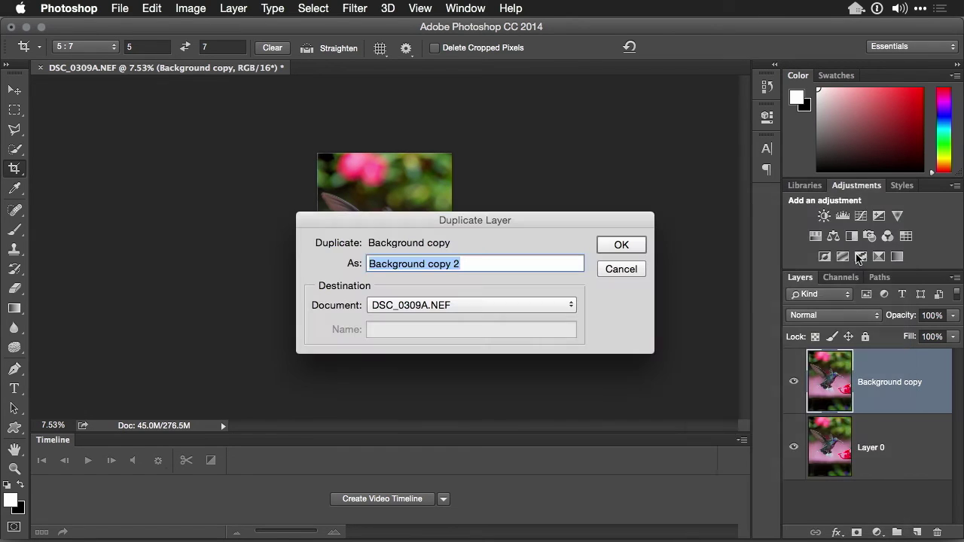
pyautogui.click(624, 245)
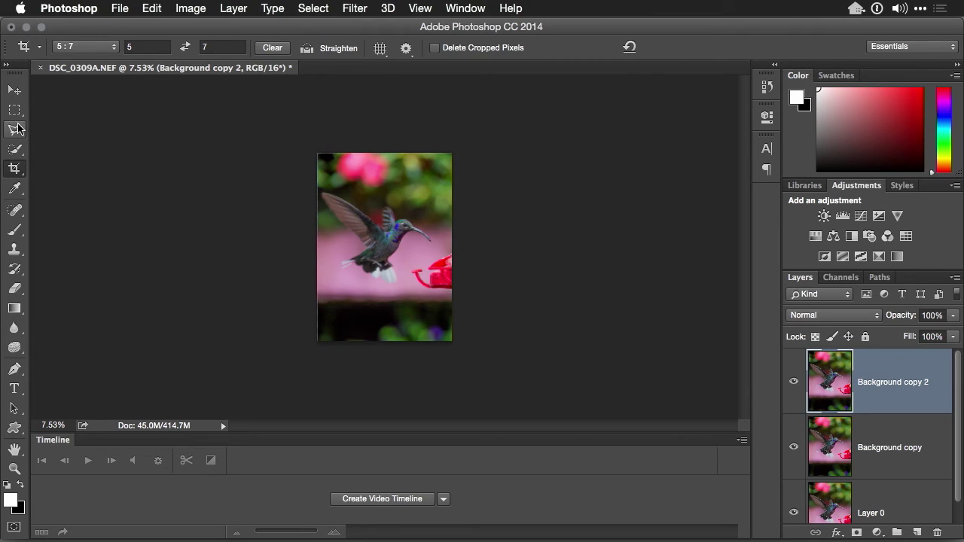
pyautogui.moveTo(17, 129); pyautogui.dragTo(44, 127)
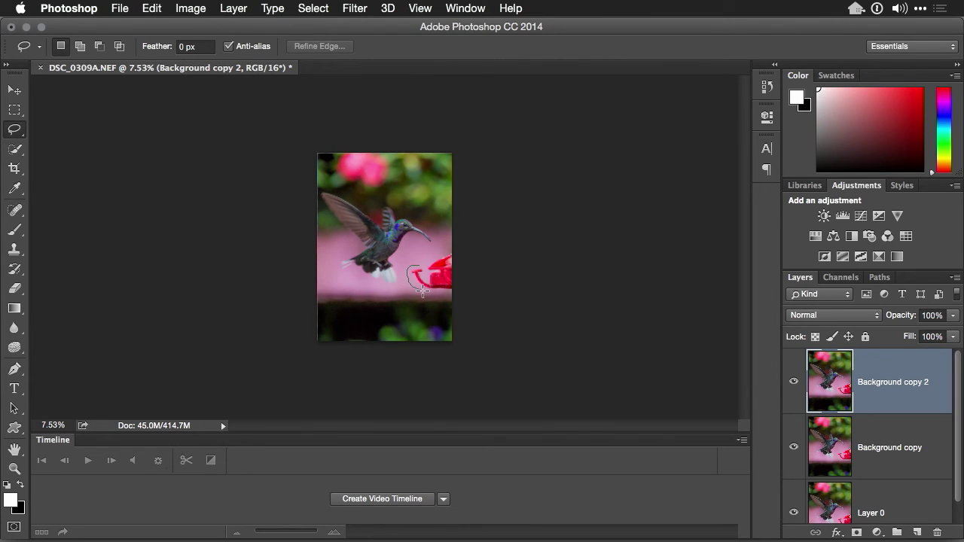
pyautogui.moveTo(434, 294)
pyautogui.mouseDown()
pyautogui.moveTo(457, 290)
pyautogui.moveTo(478, 269)
pyautogui.moveTo(471, 249)
pyautogui.moveTo(450, 248)
pyautogui.moveTo(413, 269)
pyautogui.mouseUp()
# Content-Aware fill the lassoed feeder area, then deselect.
pyautogui.click(152, 7)
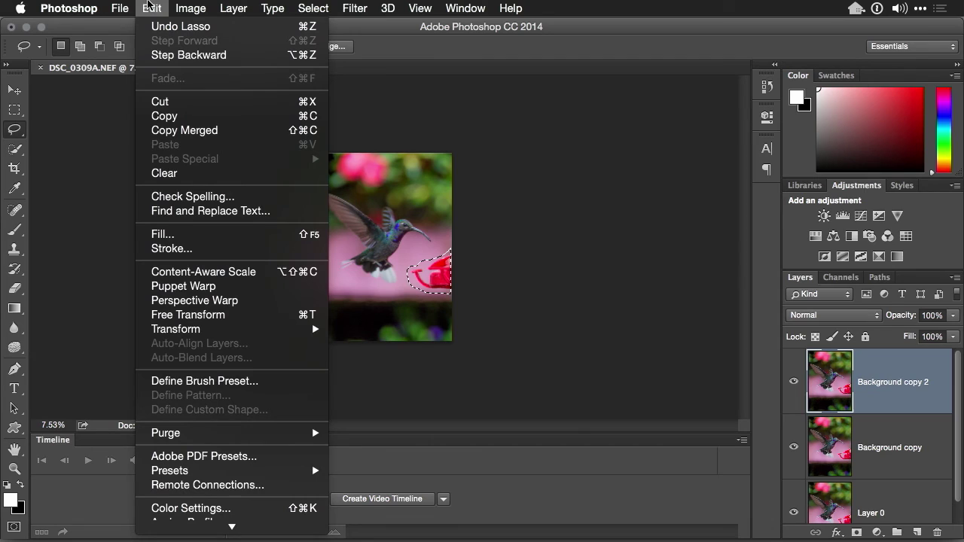
pyautogui.click(163, 234)
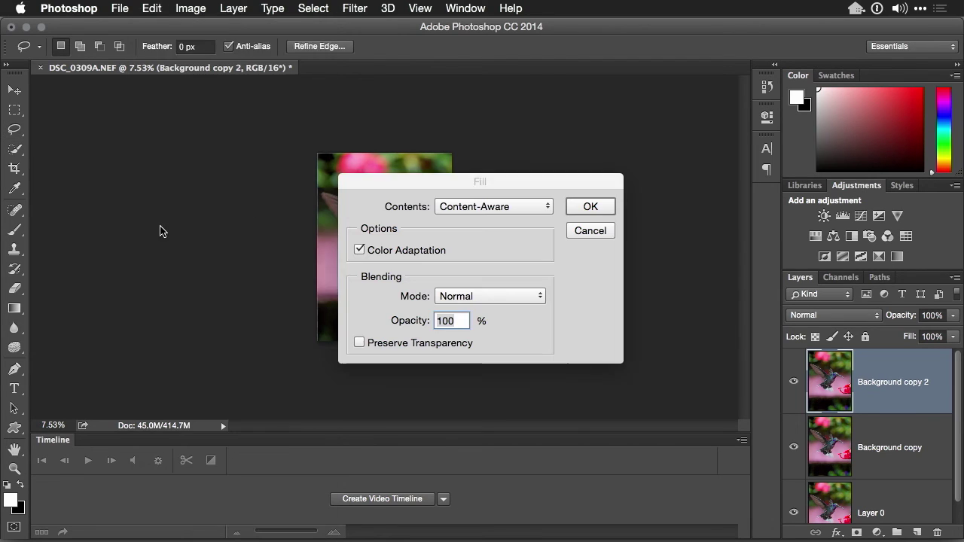
pyautogui.click(600, 205)
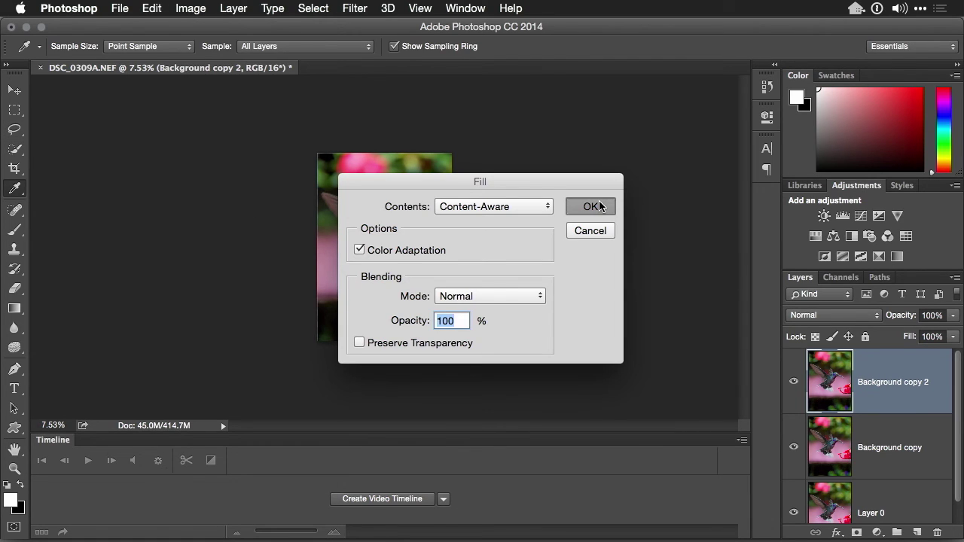
pyautogui.click(505, 209)
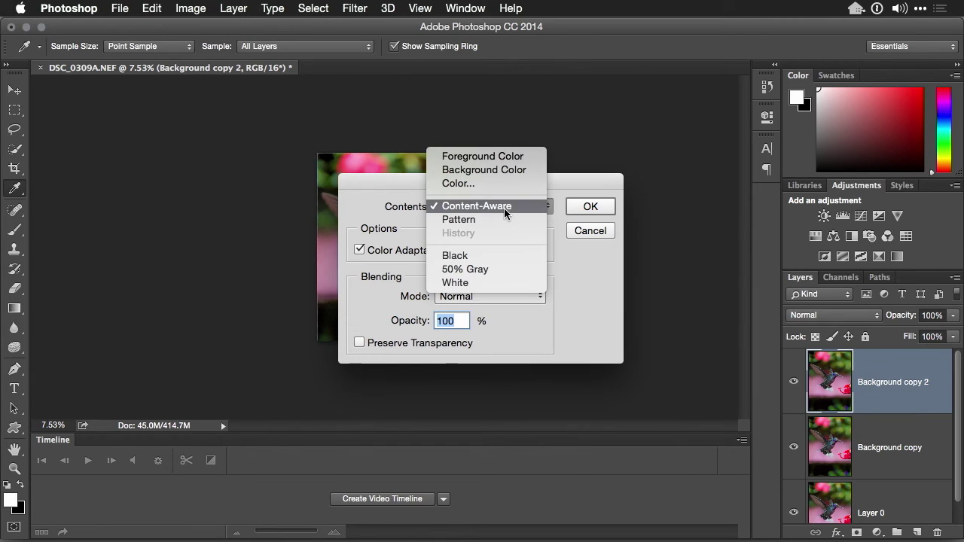
pyautogui.click(588, 260)
pyautogui.click(590, 208)
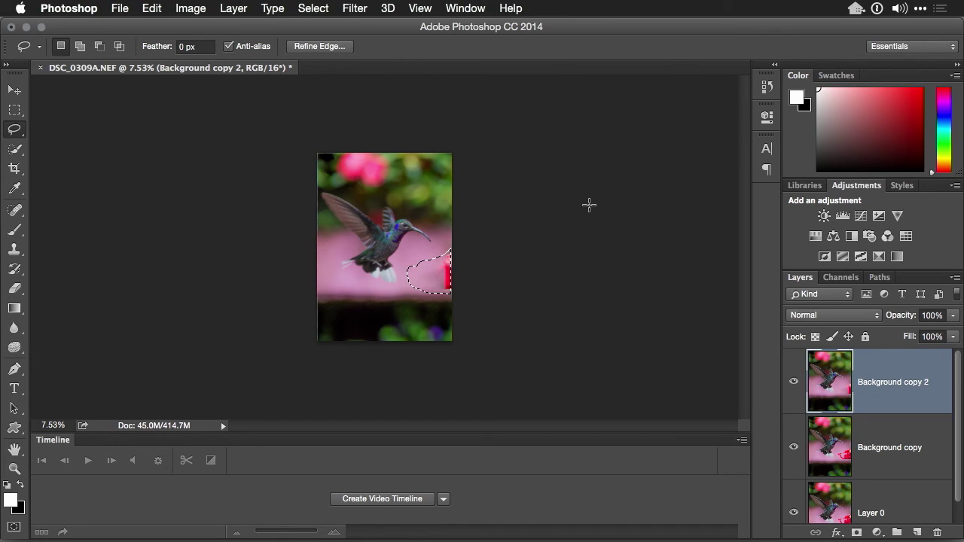
pyautogui.press('super+d')
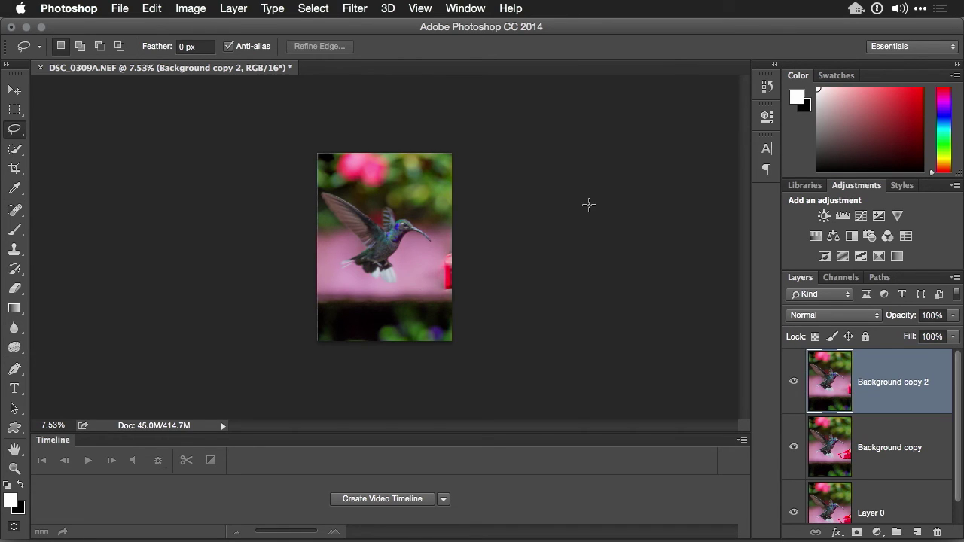
# Zoom in, lasso the remaining red and Content-Aware fill it again, then deselect.
pyautogui.press('super+equal')
pyautogui.press('super+equal')
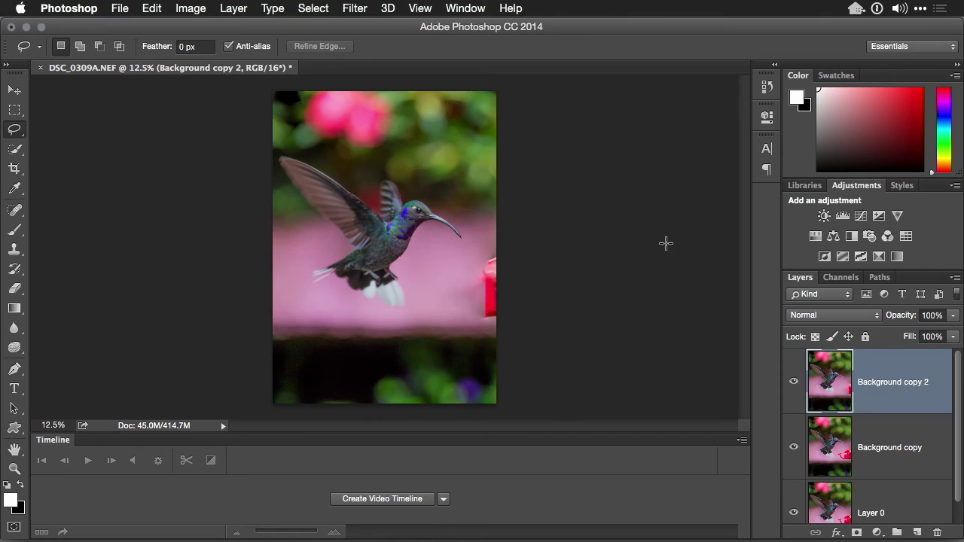
pyautogui.moveTo(530, 238)
pyautogui.mouseDown()
pyautogui.moveTo(461, 266)
pyautogui.moveTo(465, 310)
pyautogui.moveTo(477, 325)
pyautogui.moveTo(506, 328)
pyautogui.moveTo(549, 296)
pyautogui.moveTo(553, 253)
pyautogui.moveTo(535, 233)
pyautogui.mouseUp()
pyautogui.click(157, 8)
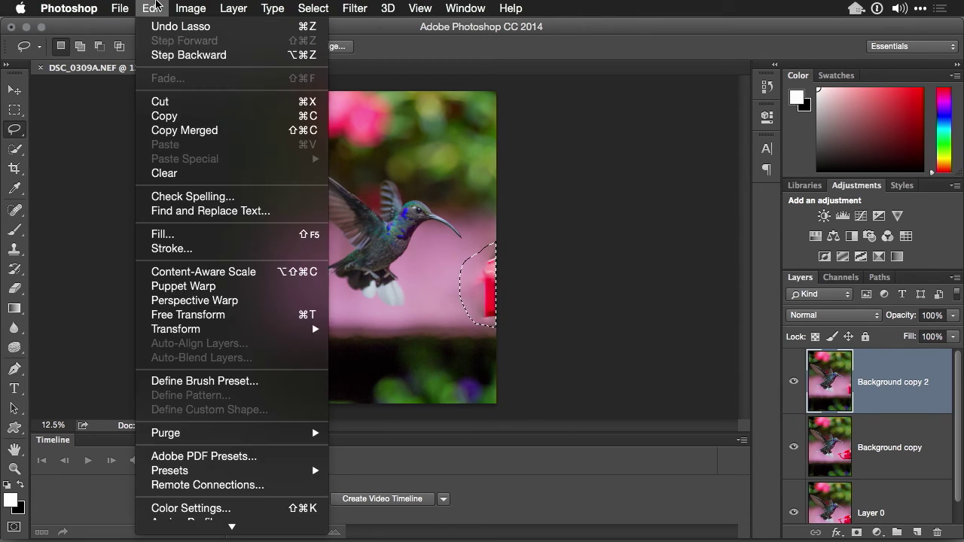
pyautogui.click(167, 238)
pyautogui.press('Return')
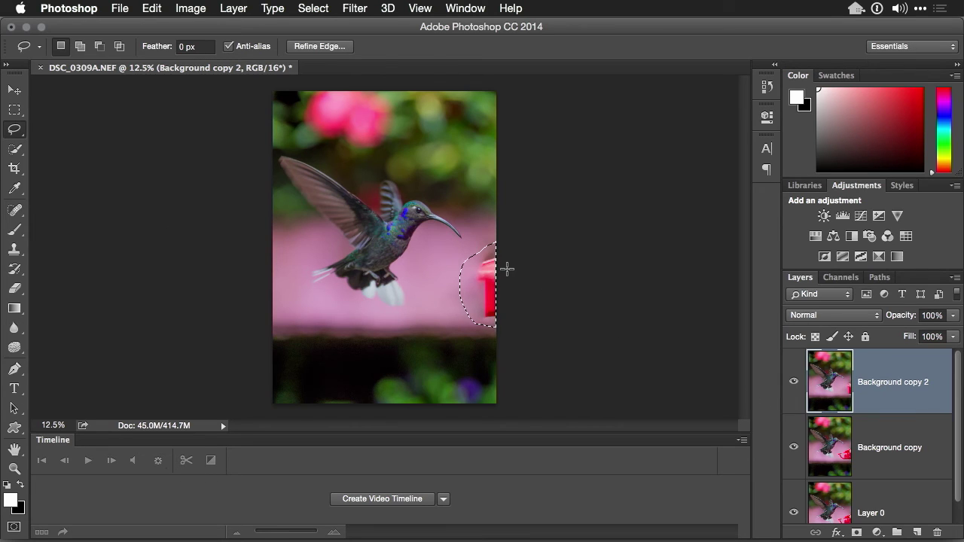
pyautogui.press('super+d')
pyautogui.press('s')
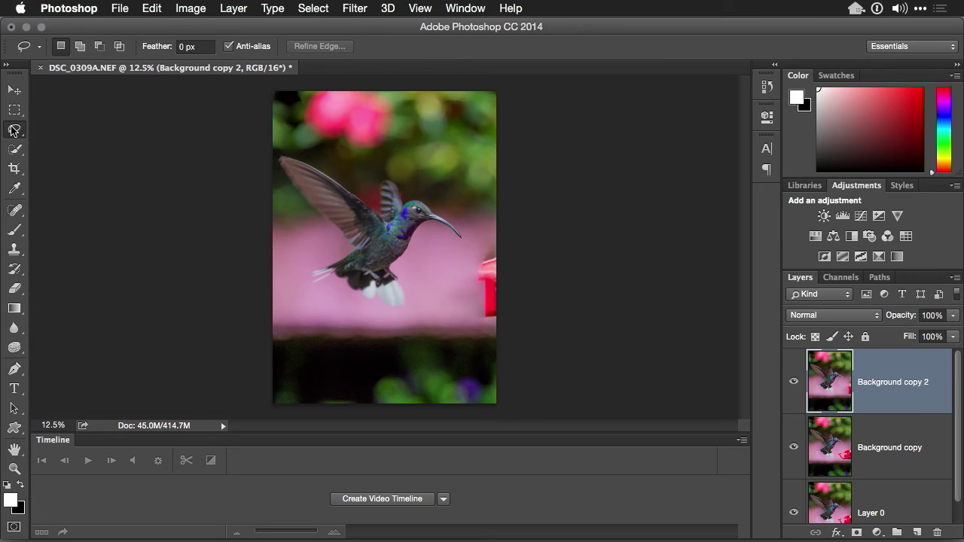
# Patch the leftover red sliver with pink background from the left using the Patch Tool.
pyautogui.moveTo(508, 242)
pyautogui.mouseDown()
pyautogui.moveTo(467, 263)
pyautogui.moveTo(459, 288)
pyautogui.moveTo(469, 320)
pyautogui.moveTo(486, 330)
pyautogui.moveTo(516, 325)
pyautogui.moveTo(523, 227)
pyautogui.mouseUp()
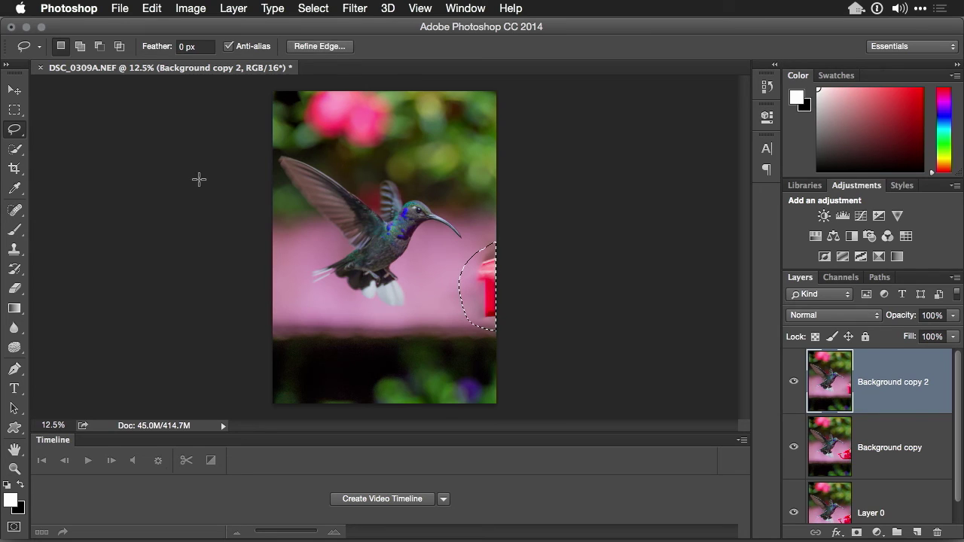
pyautogui.click(16, 210)
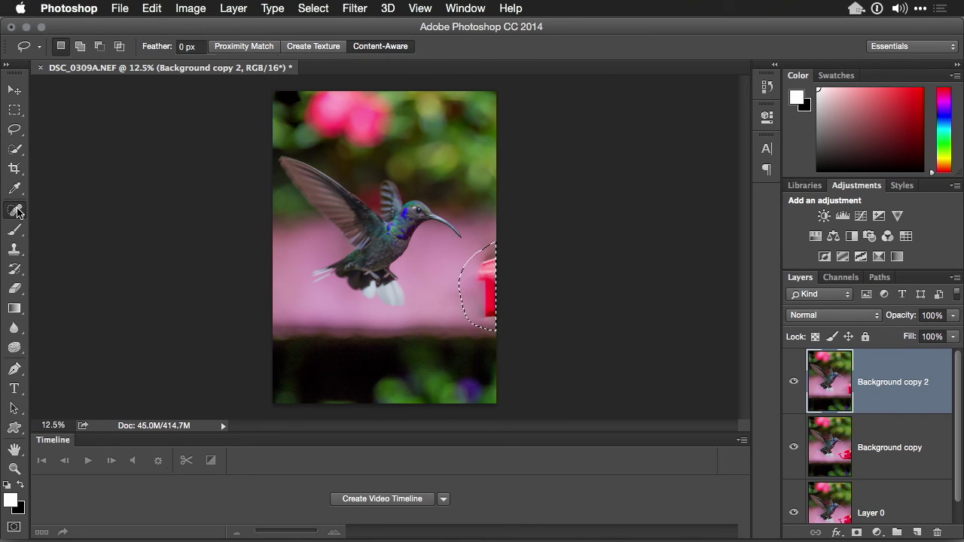
pyautogui.rightClick(15, 210)
pyautogui.click(79, 233)
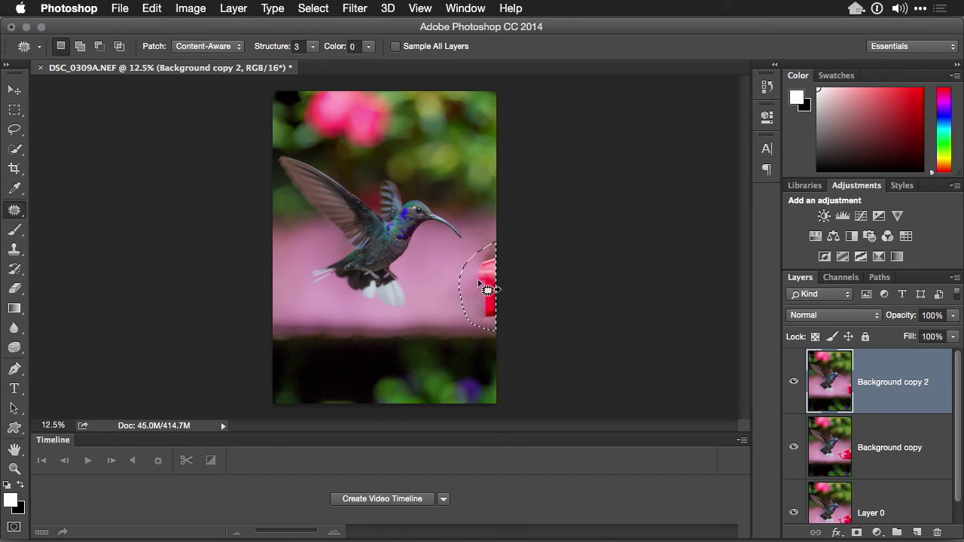
pyautogui.moveTo(488, 290); pyautogui.dragTo(444, 287)
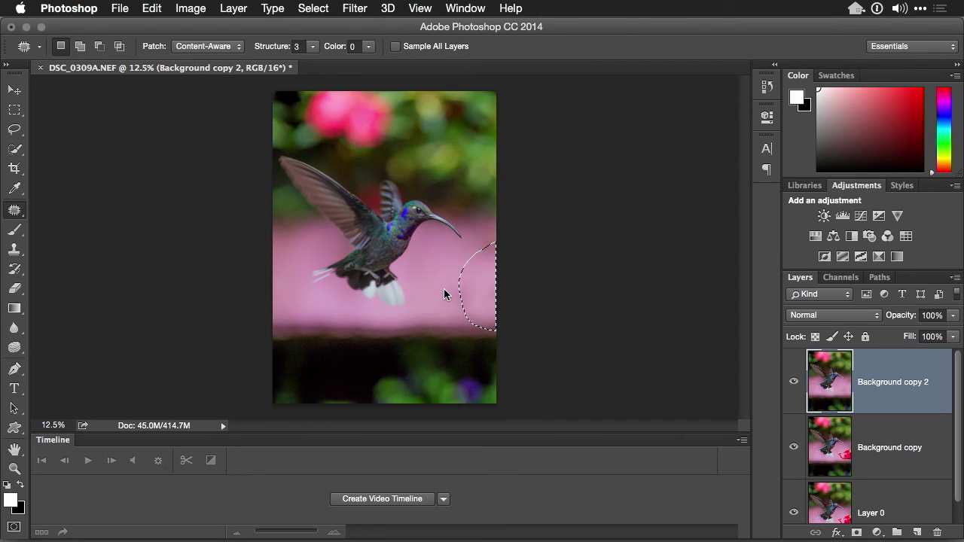
pyautogui.press('super+d')
# Clone clean pink background over the patched edge with the Clone Stamp.
pyautogui.press('s')
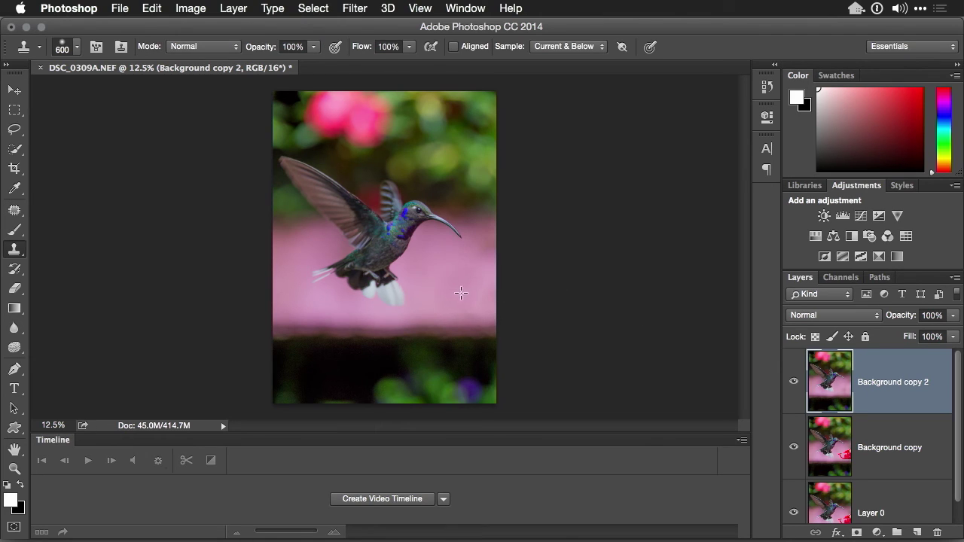
pyautogui.press(']')
pyautogui.press('[')
pyautogui.press('[')
pyautogui.press('[')
pyautogui.press('[')
pyautogui.press('[')
pyautogui.press('[')
pyautogui.click(464, 293)
pyautogui.moveTo(463, 294)
pyautogui.mouseDown()
pyautogui.moveTo(469, 302)
pyautogui.moveTo(442, 268)
pyautogui.moveTo(445, 297)
pyautogui.moveTo(478, 284)
pyautogui.mouseUp()
# Switch to a smaller Blur brush and zoom out to view the whole photo.
pyautogui.press('r')
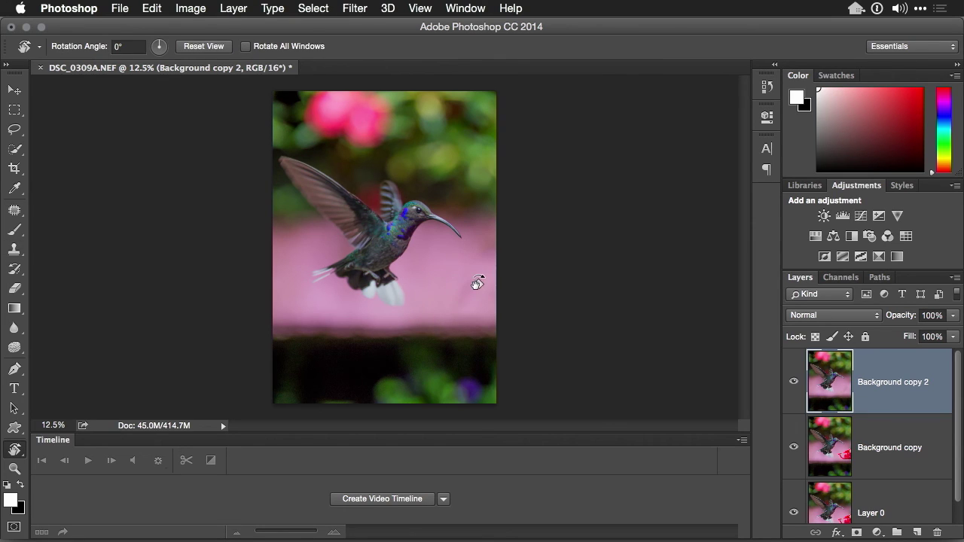
pyautogui.click(14, 327)
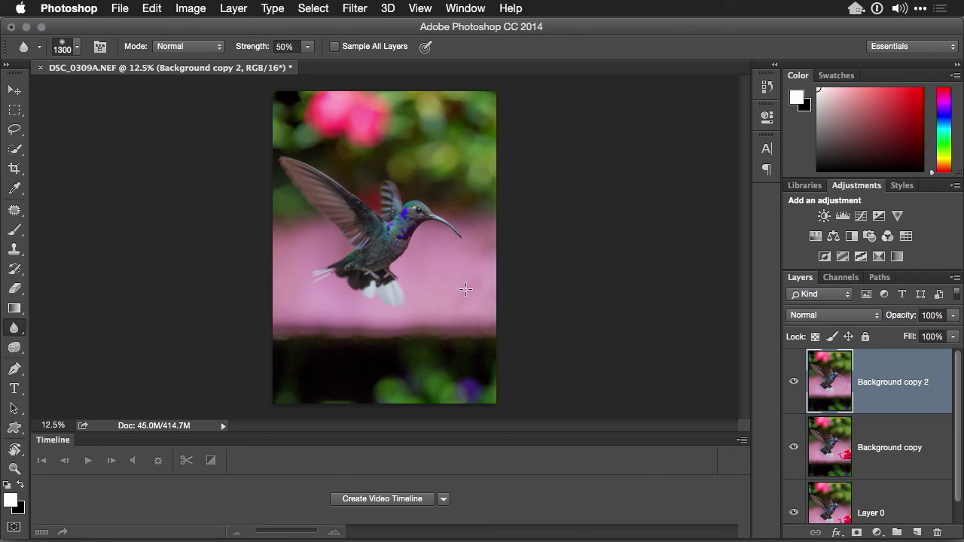
pyautogui.press('[')
pyautogui.press('[')
pyautogui.press('[')
pyautogui.press('super+minus')
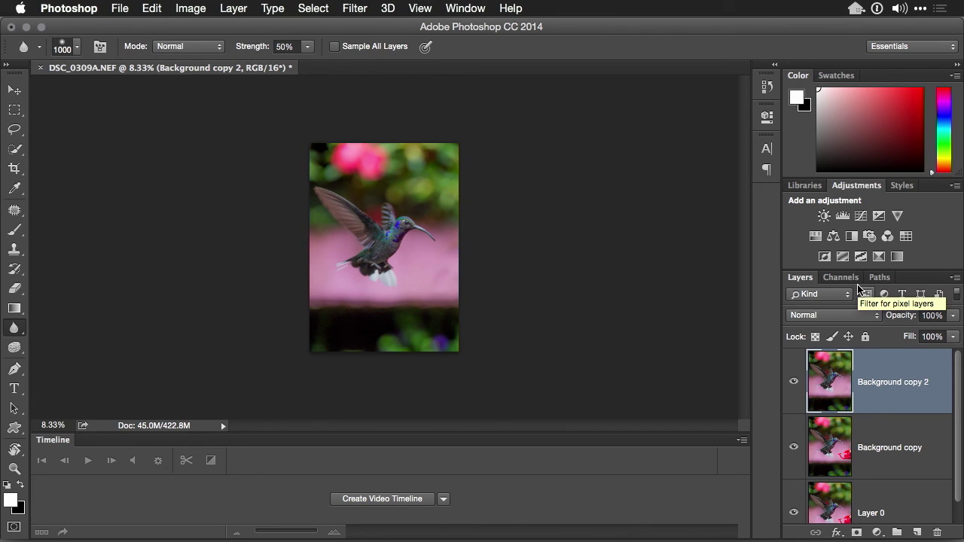
# Switch to Full Screen Mode, hide the panels, and zoom in on the hummingbird.
pyautogui.press('f')
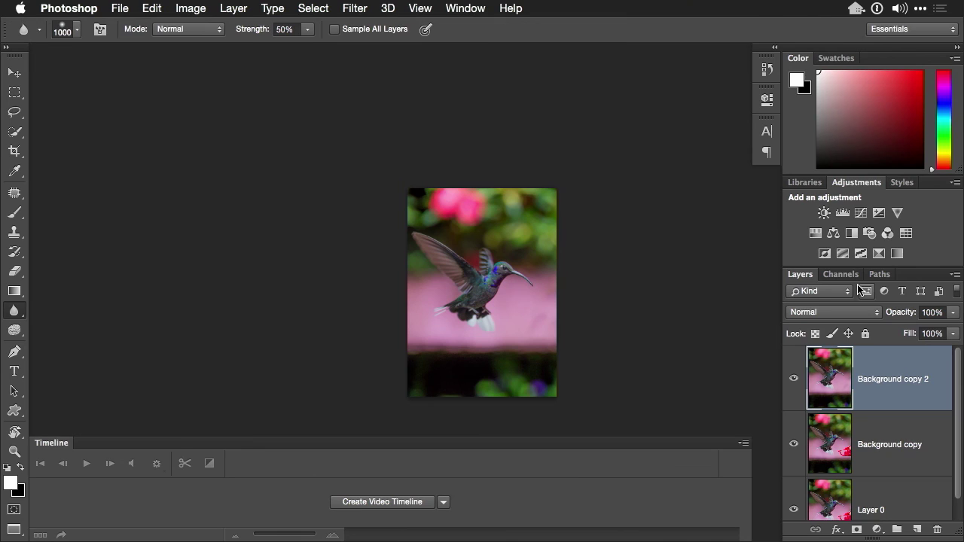
pyautogui.press('Tab')
pyautogui.press('super+plus')
pyautogui.press('super+plus')
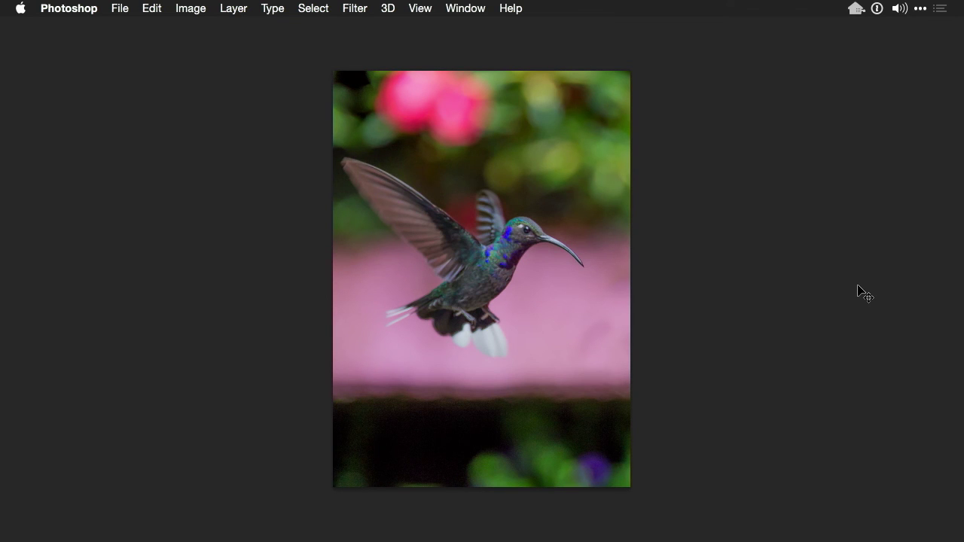
pyautogui.press('super+plus')
pyautogui.press('b')
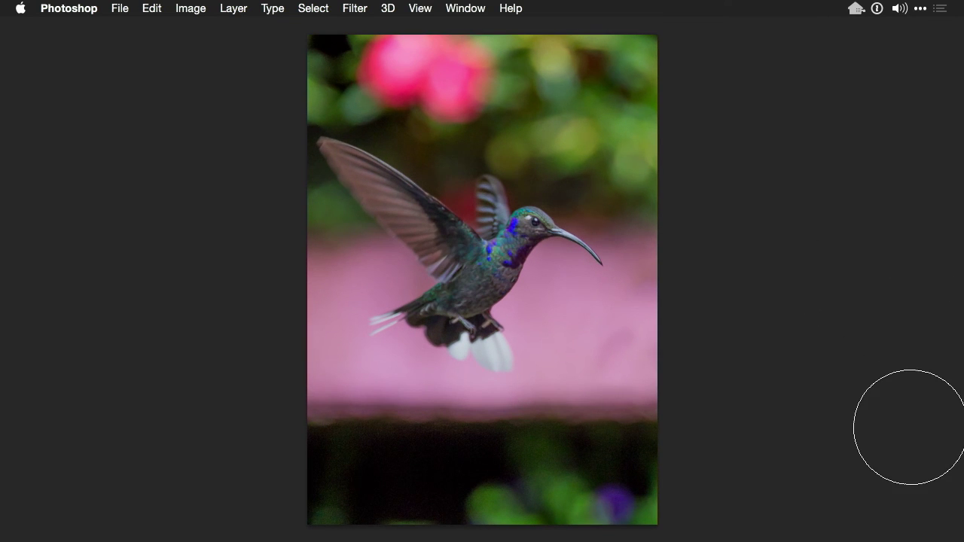
pyautogui.scroll(10, 596, 355)
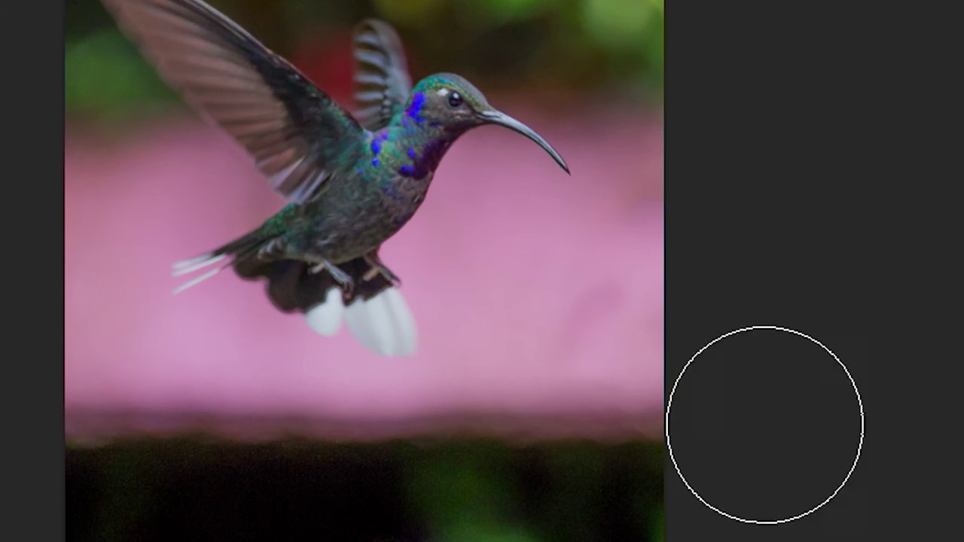